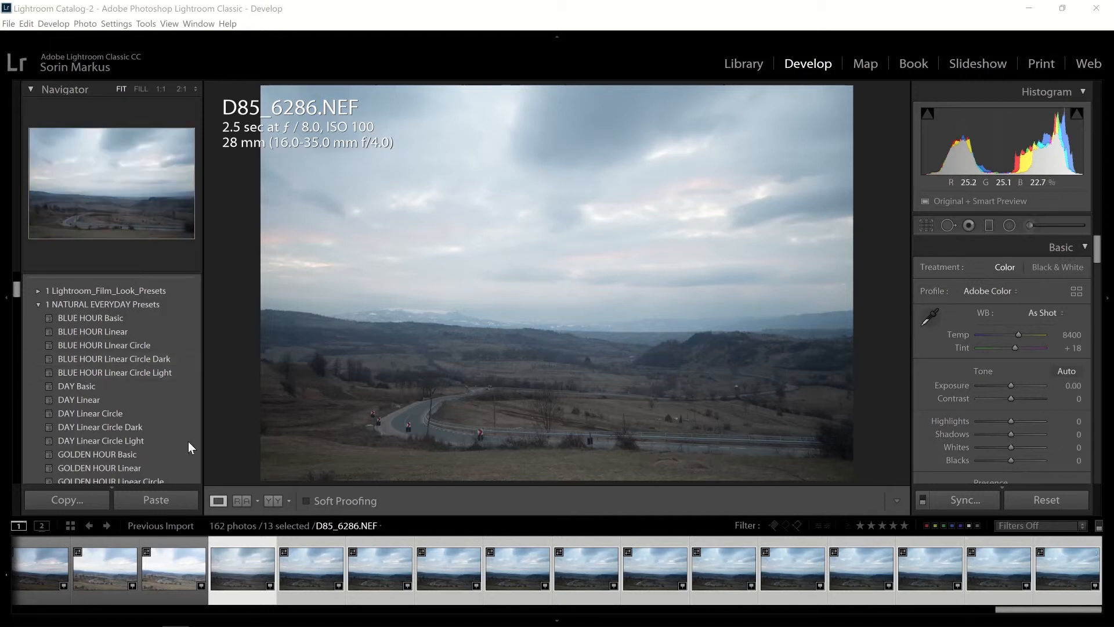
Apply the GOLDEN HOUR Basic preset to the D85_6286.NEF photo.
click(81, 387)
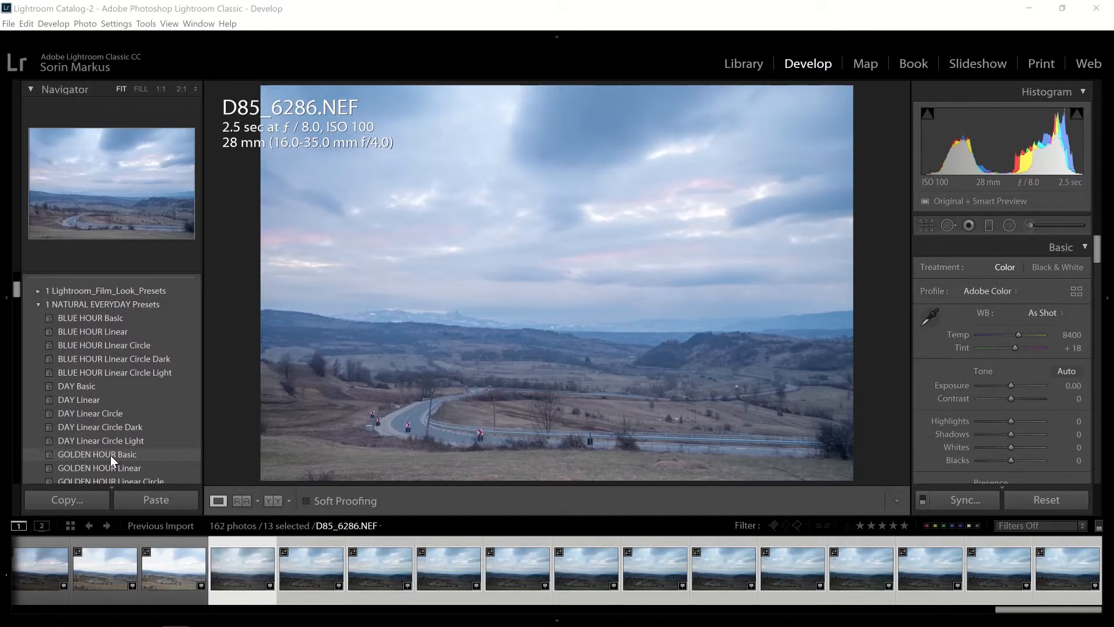
click(111, 455)
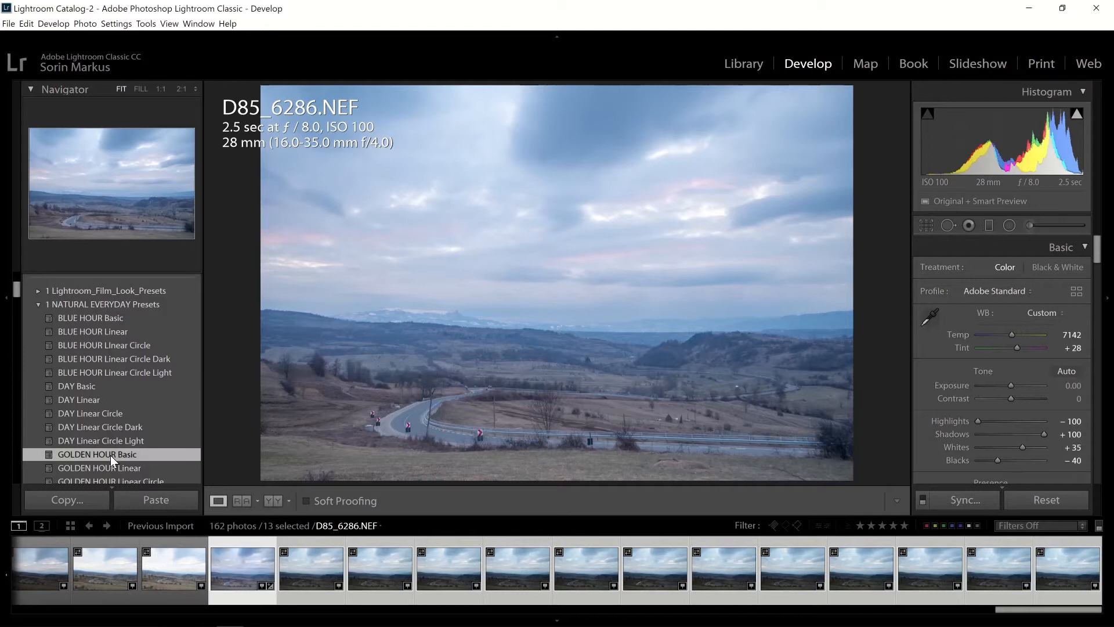
Change the photo's profile to Crisp Warm Soft and cool the white balance temperature to 5904.
click(1020, 290)
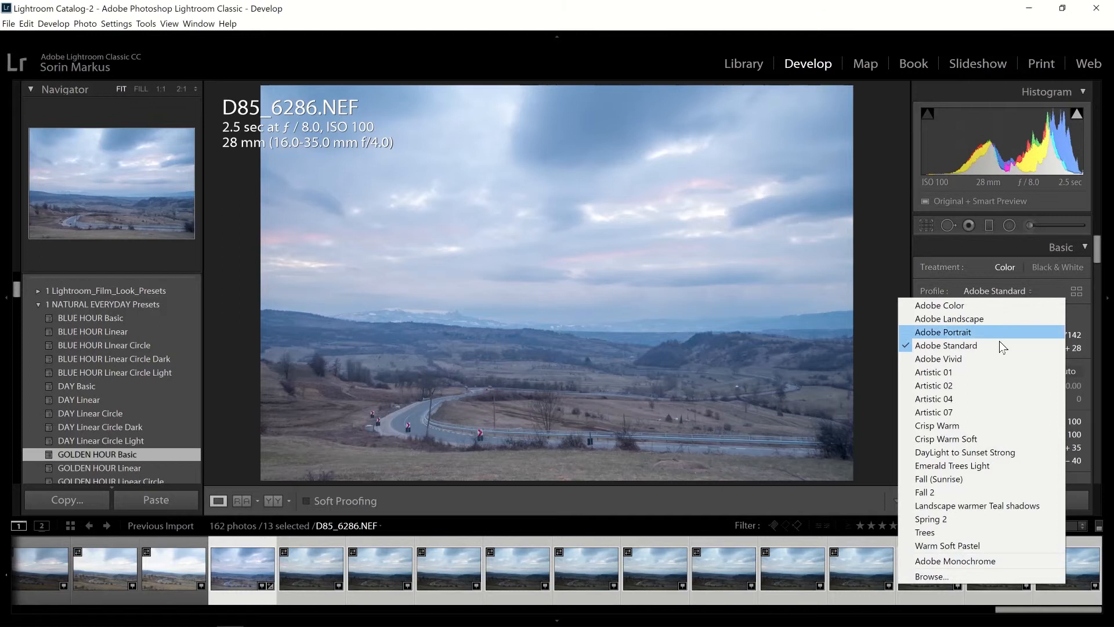
click(963, 439)
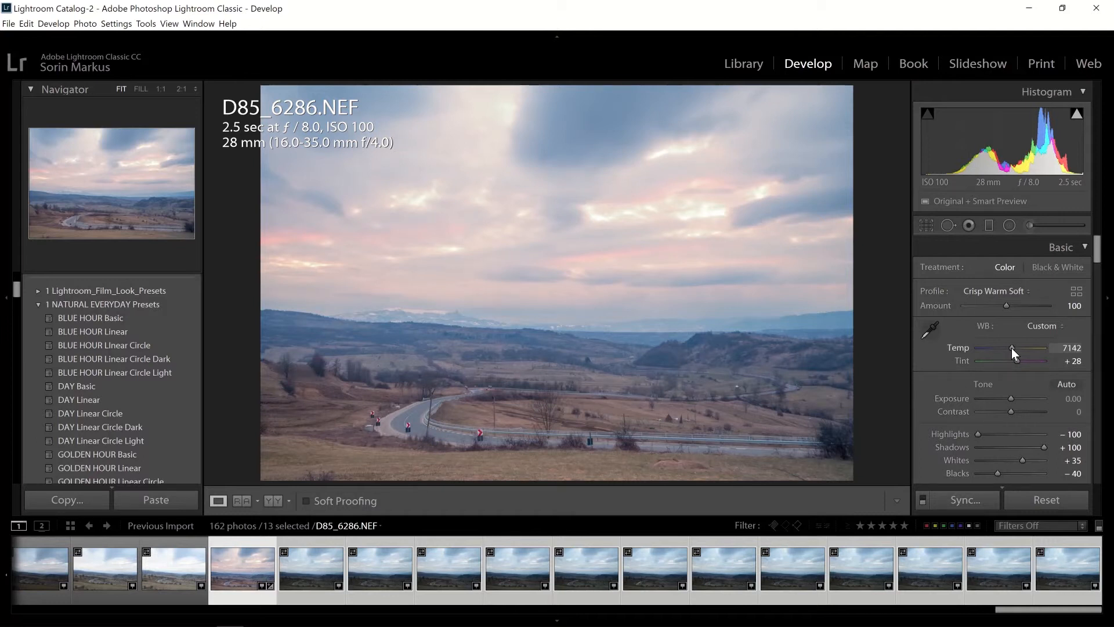
drag(1011, 347, 1003, 350)
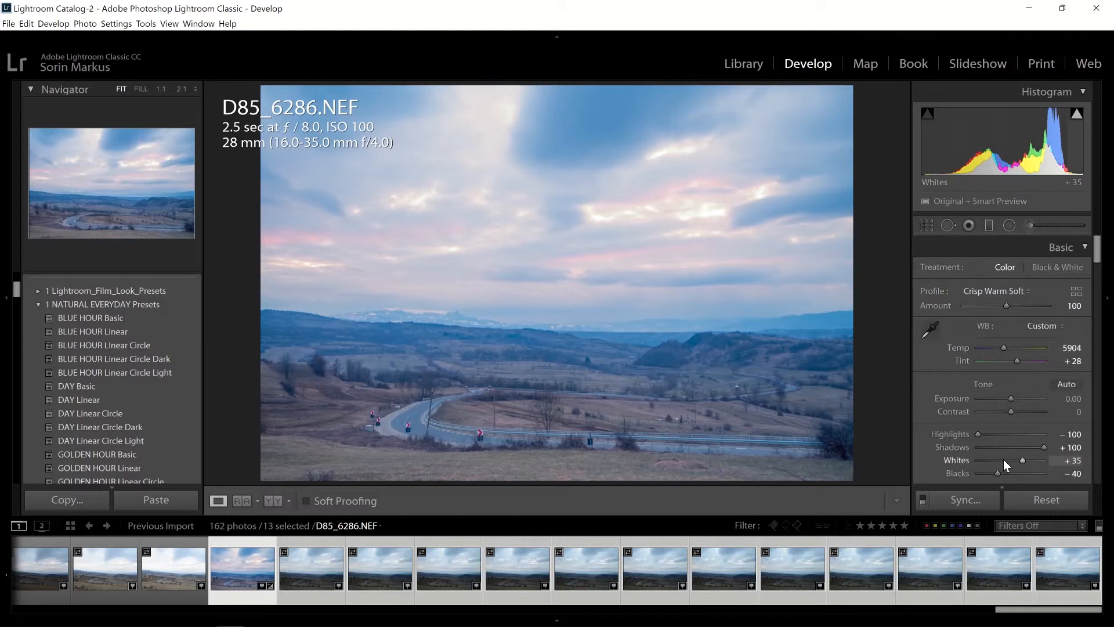
Crop the photo to a 16 x 9 aspect ratio, shifting the image slightly upward within the frame.
click(923, 230)
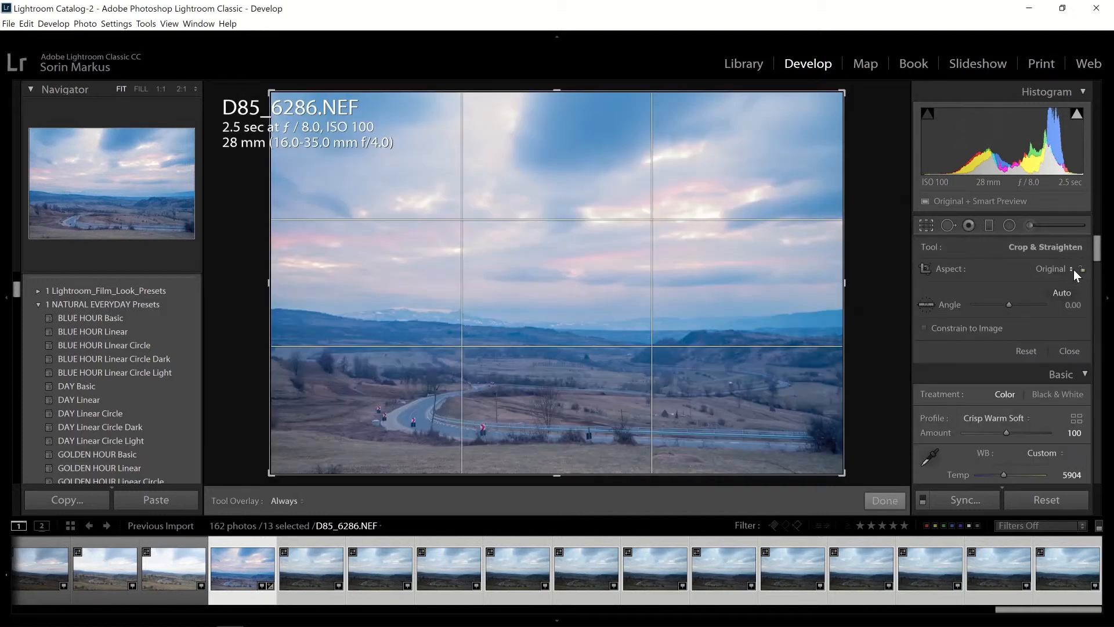
click(1070, 267)
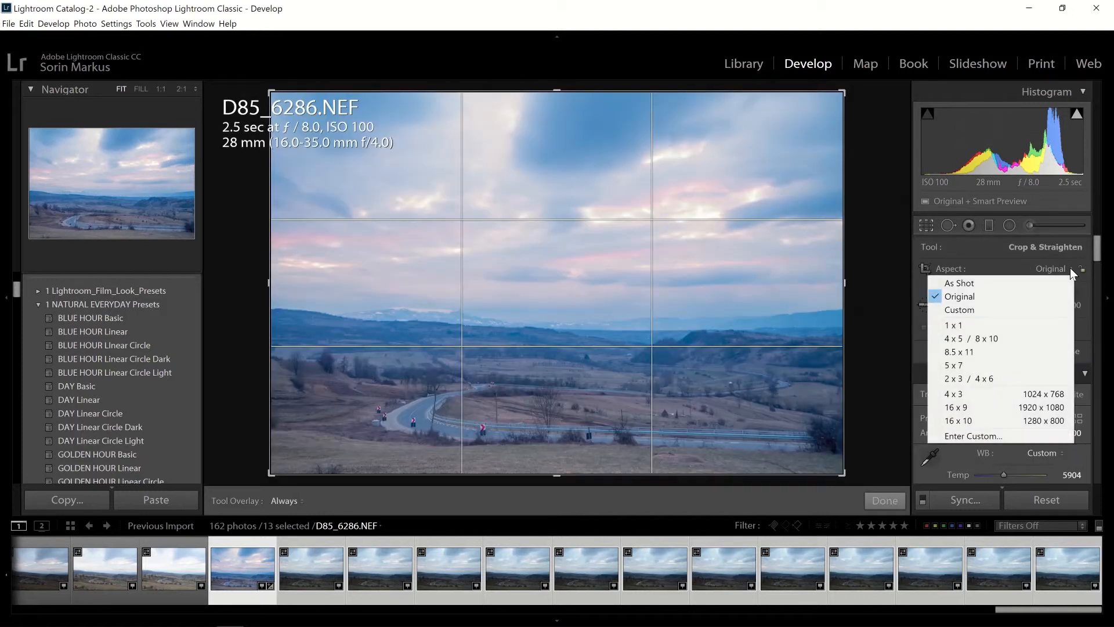
click(949, 408)
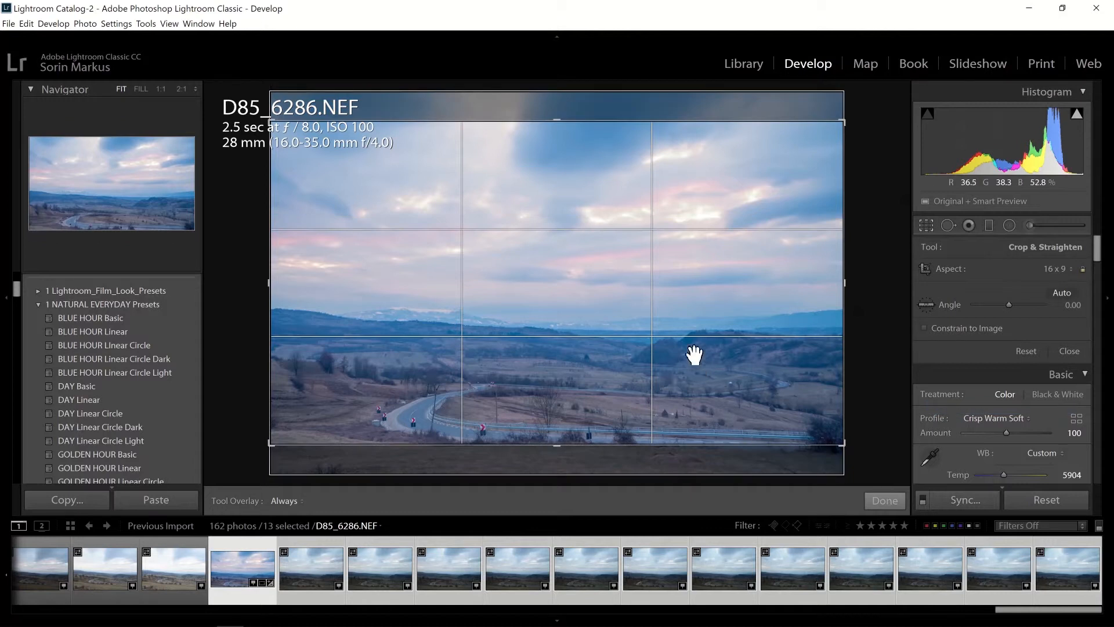
mouse_move(676, 331)
mouse_down()
mouse_move(677, 315)
mouse_move(677, 327)
mouse_up()
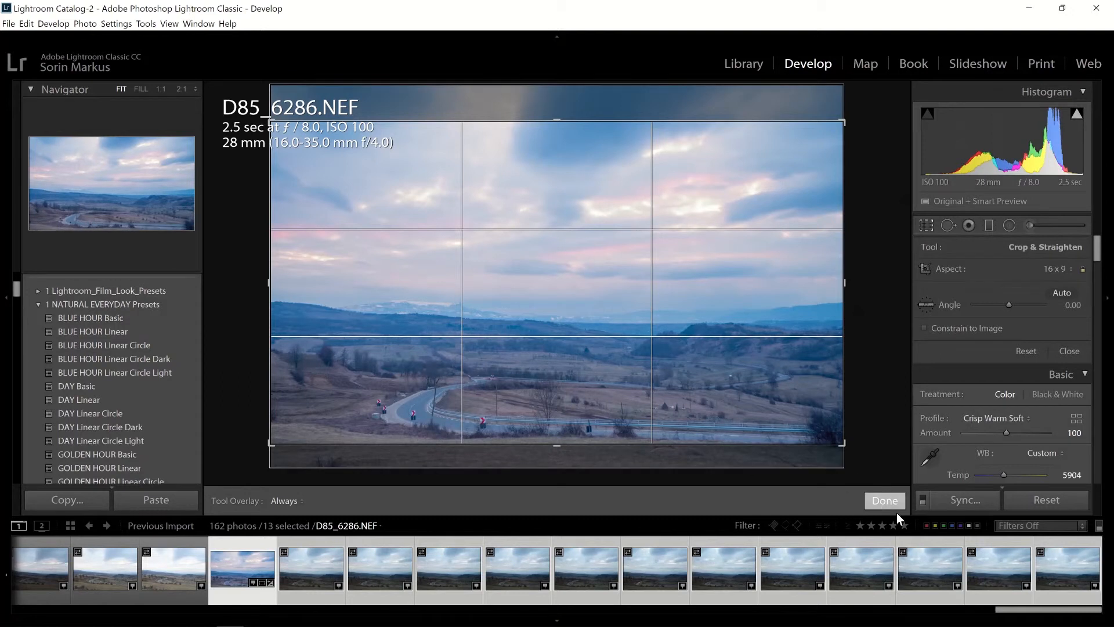
click(886, 501)
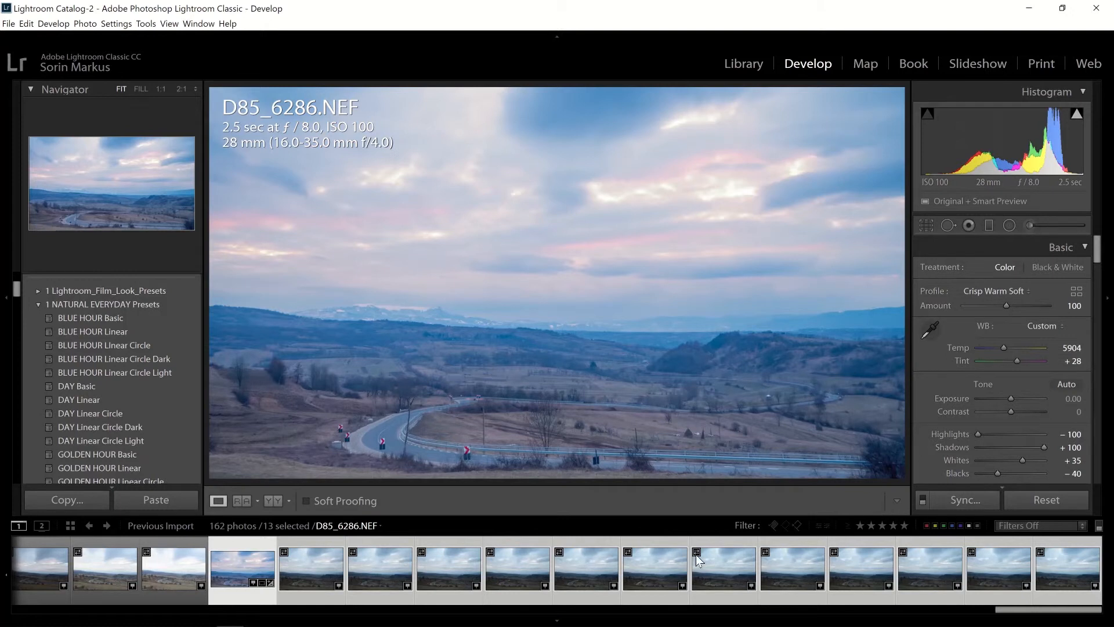
Synchronize all checked develop settings, including the crop, from D85_6286.NEF to the other selected photos.
click(969, 499)
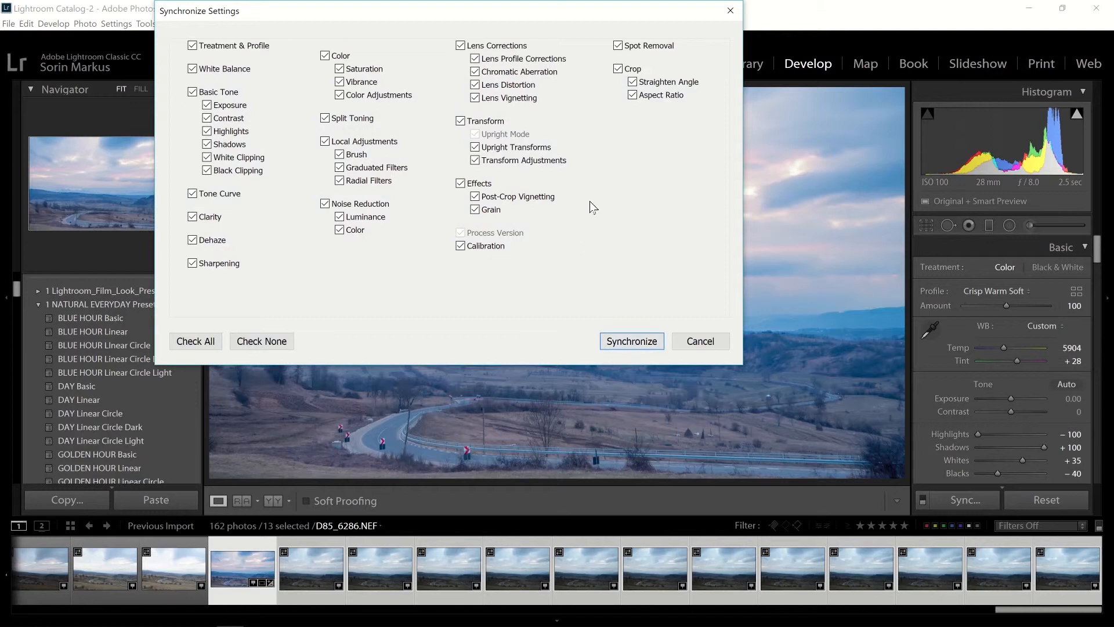
click(635, 341)
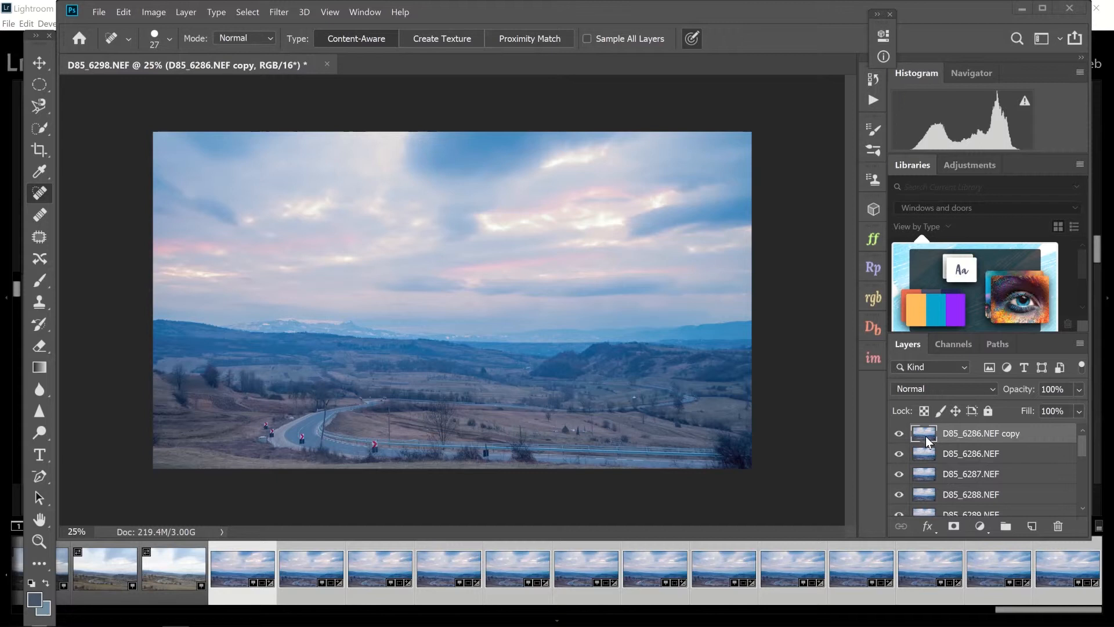
In Photoshop, select every layer from D85_6286.NEF copy through D85_6298.NEF and align them using RP3 InstaMask 2.
scroll(926, 441, down, 5)
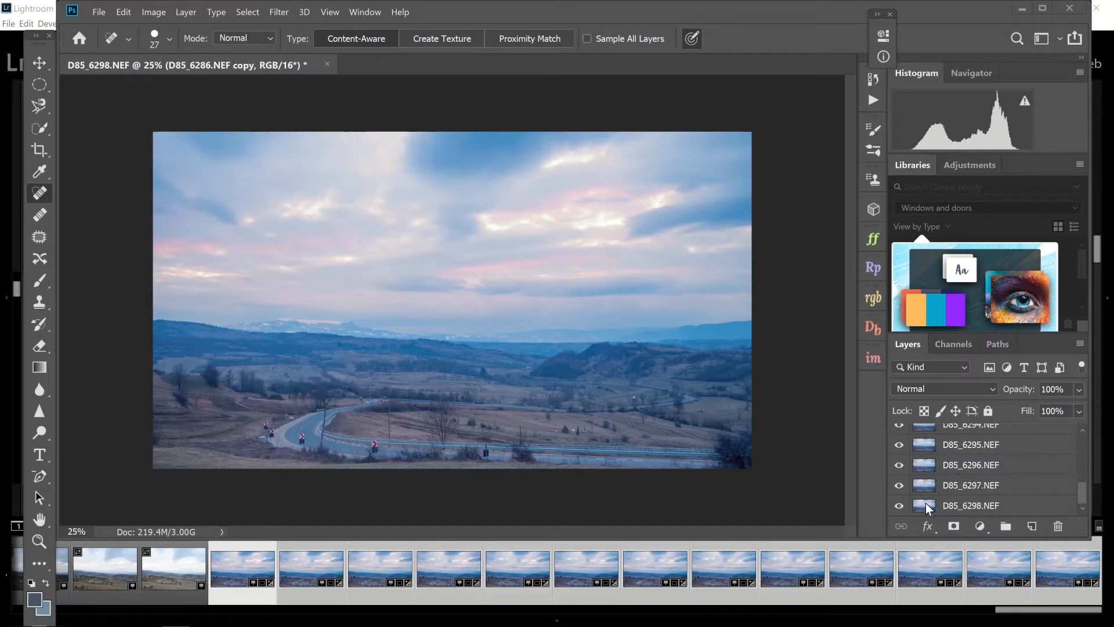
drag(1083, 491, 1080, 518)
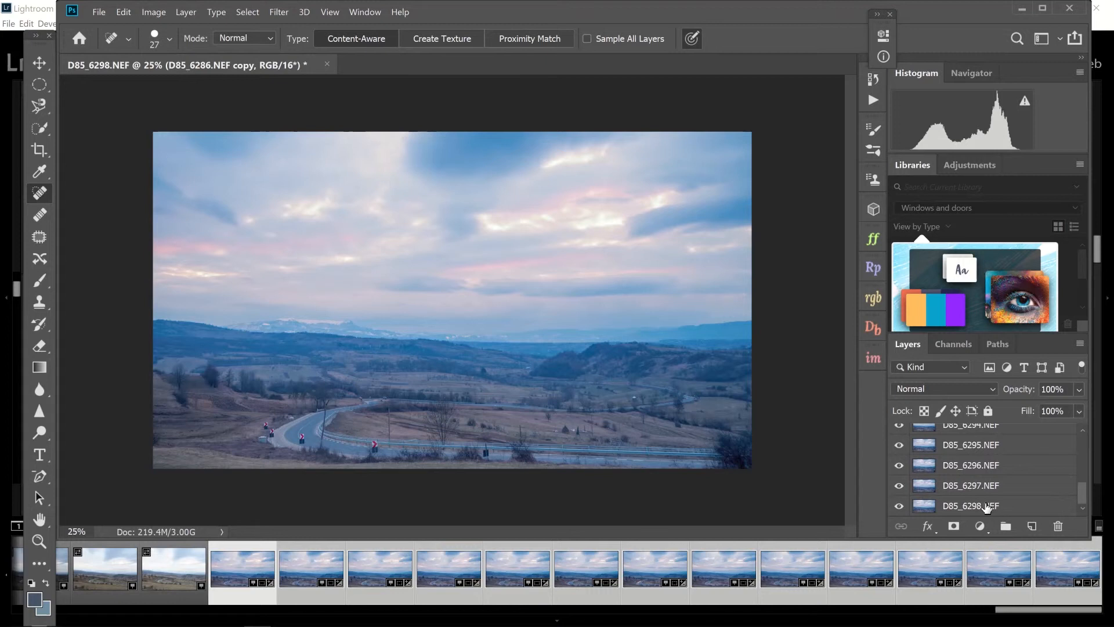
shift+click(987, 506)
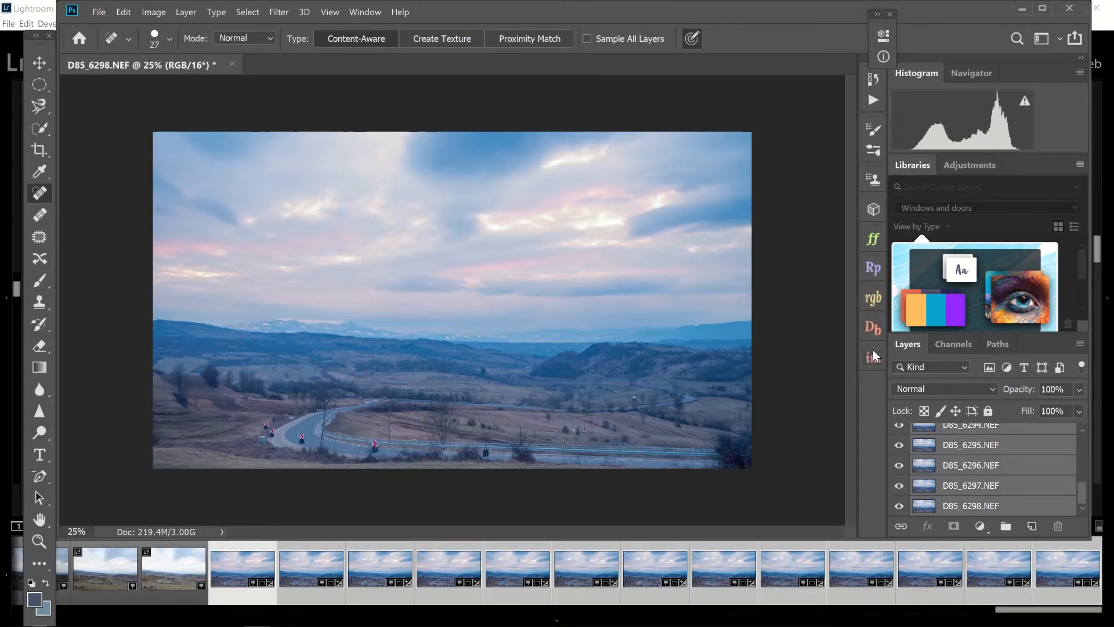
click(872, 272)
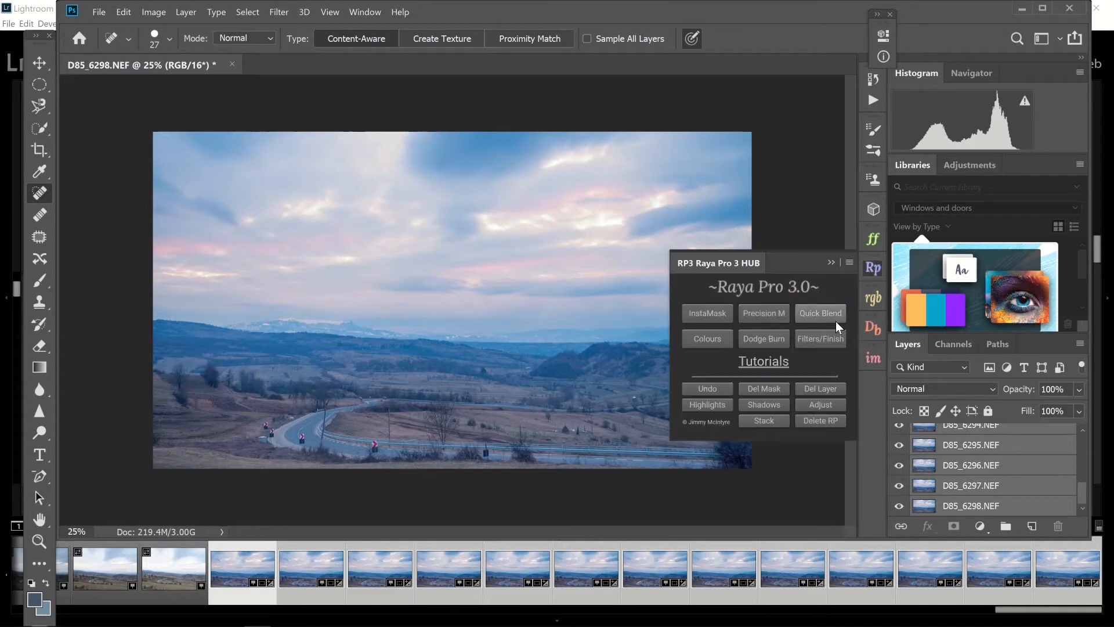
click(837, 264)
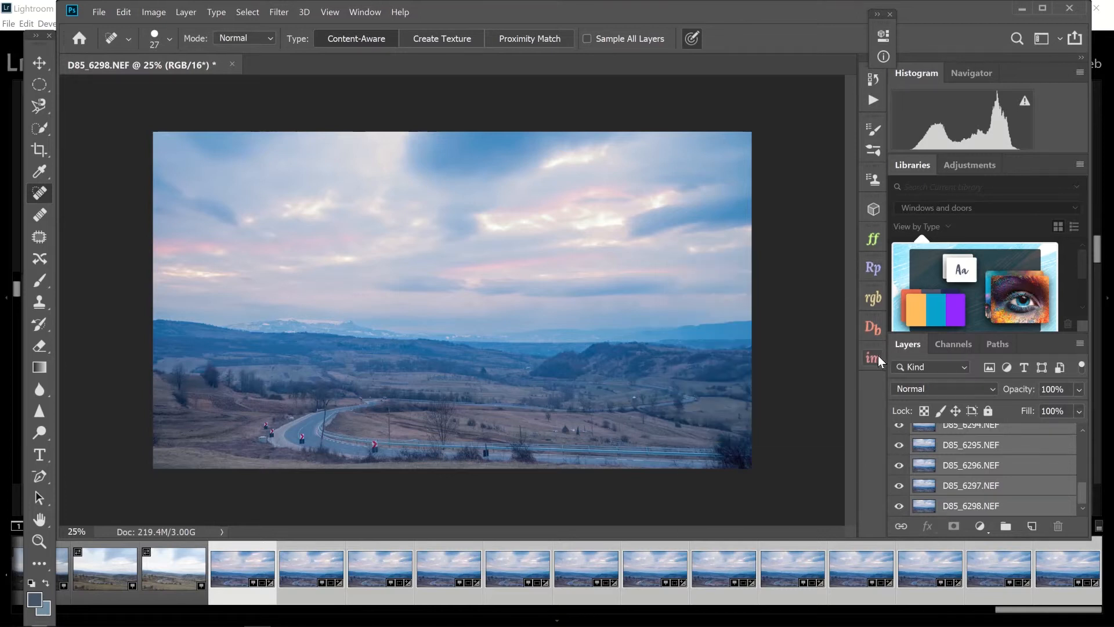
click(878, 360)
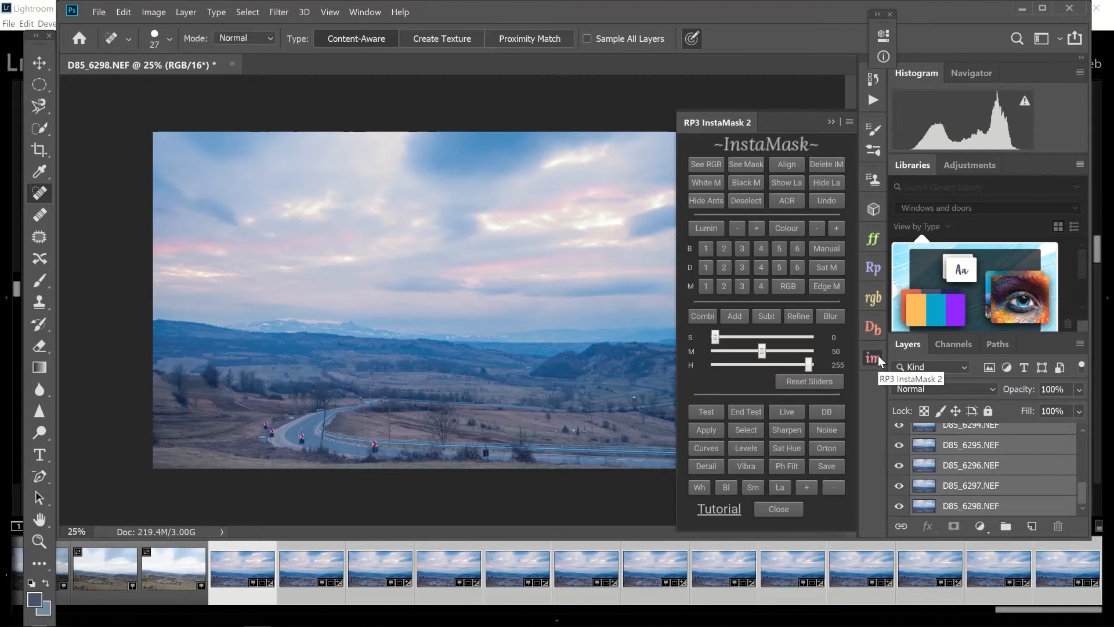
click(785, 165)
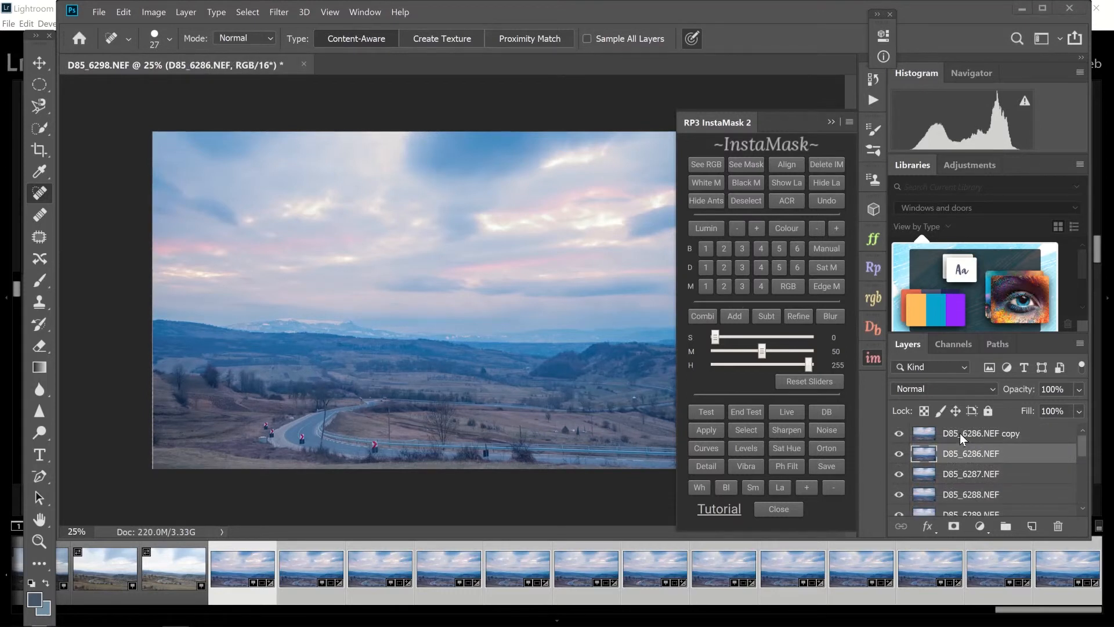
Select the layers D85_6286.NEF through D85_6298.NEF, leaving out the copy, and convert them for smart filters into one smart object.
scroll(986, 441, down, 5)
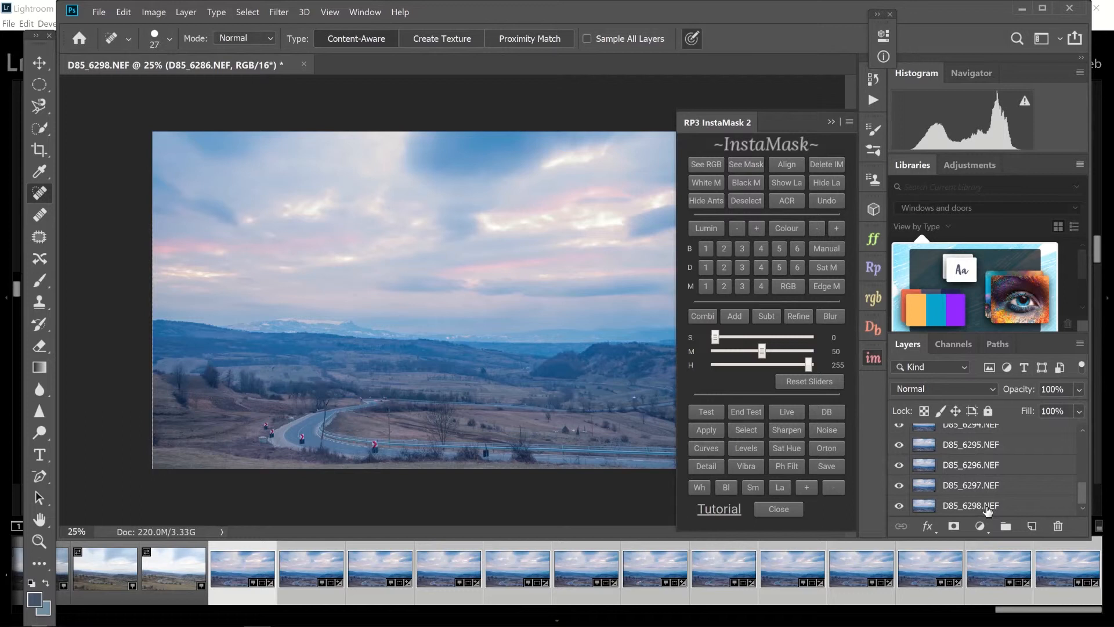
shift+click(987, 508)
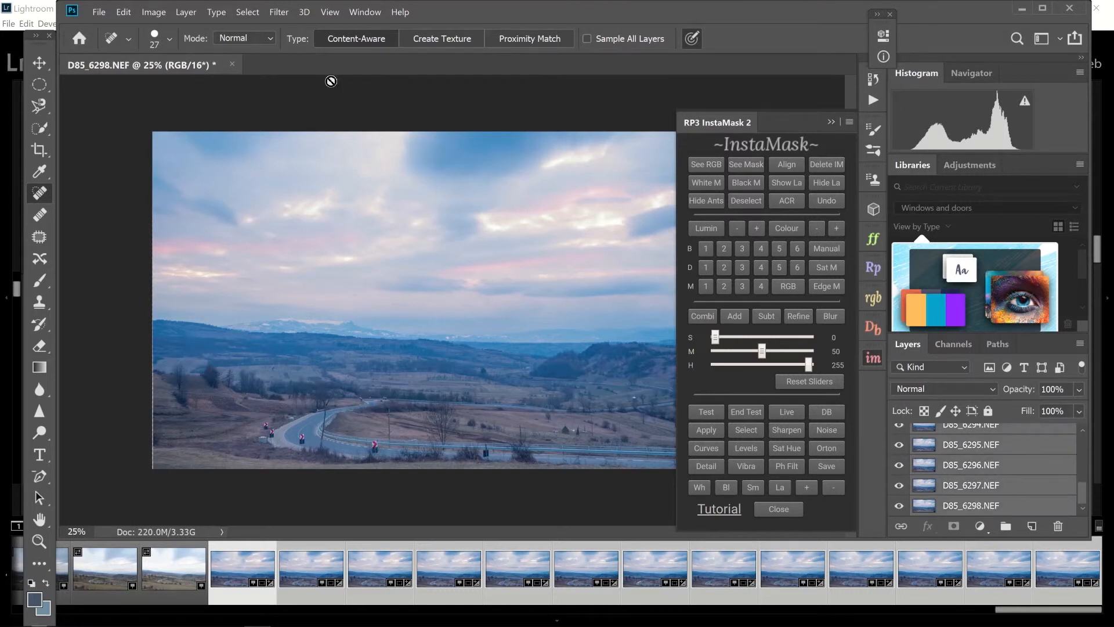
click(245, 13)
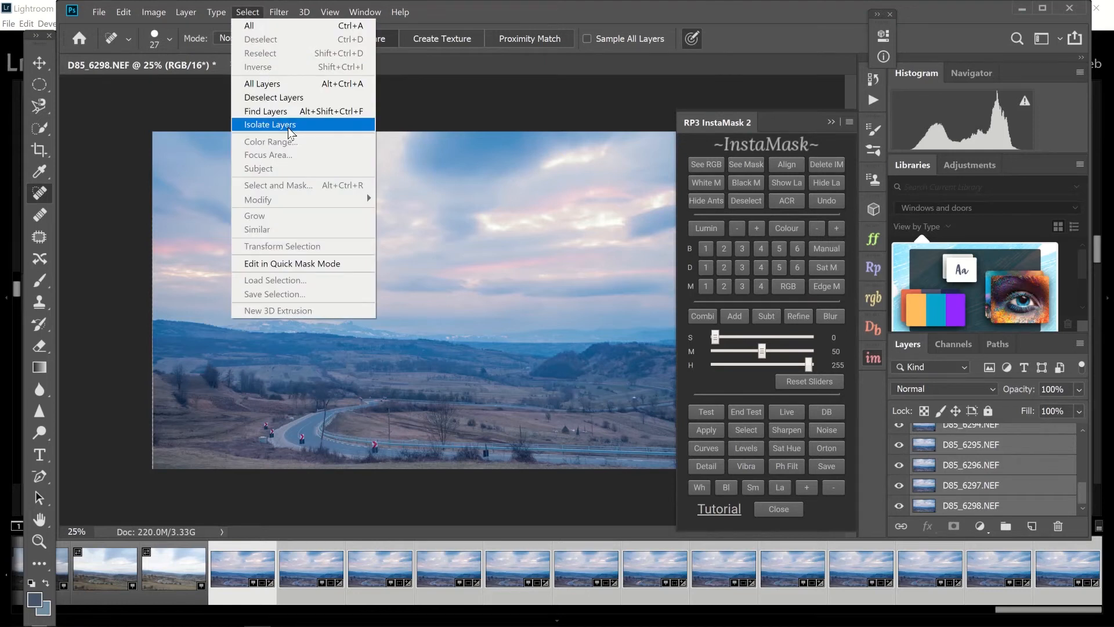
click(248, 12)
click(279, 12)
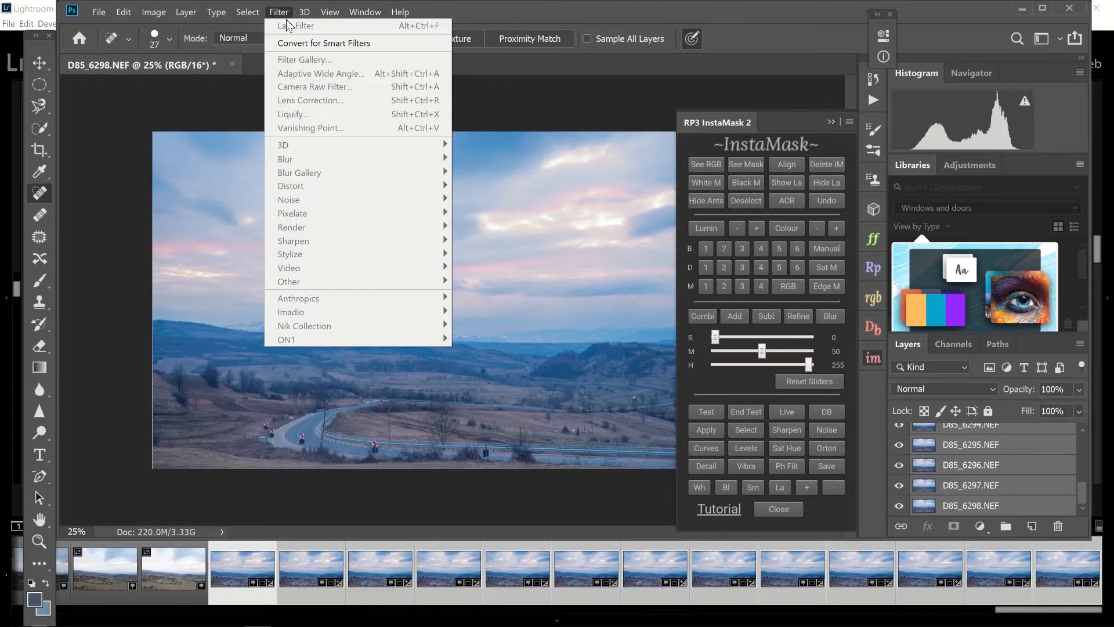
click(353, 43)
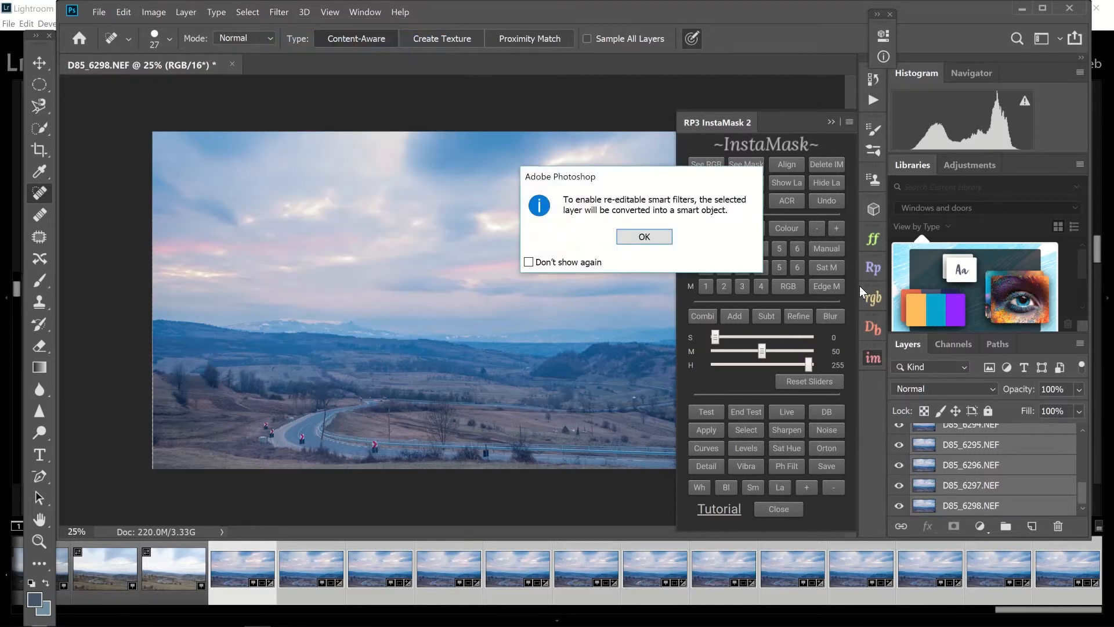
click(643, 238)
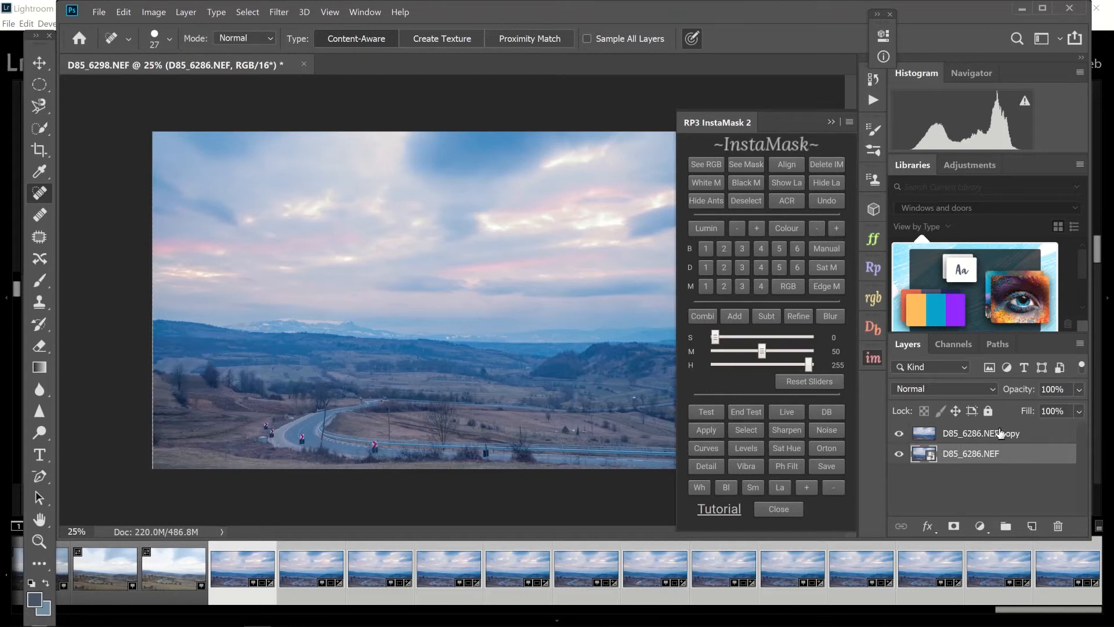
Hide the D85_6286.NEF copy layer, set the smart object's stack mode to Maximum, and collapse the InstaMask panel.
click(898, 433)
click(180, 13)
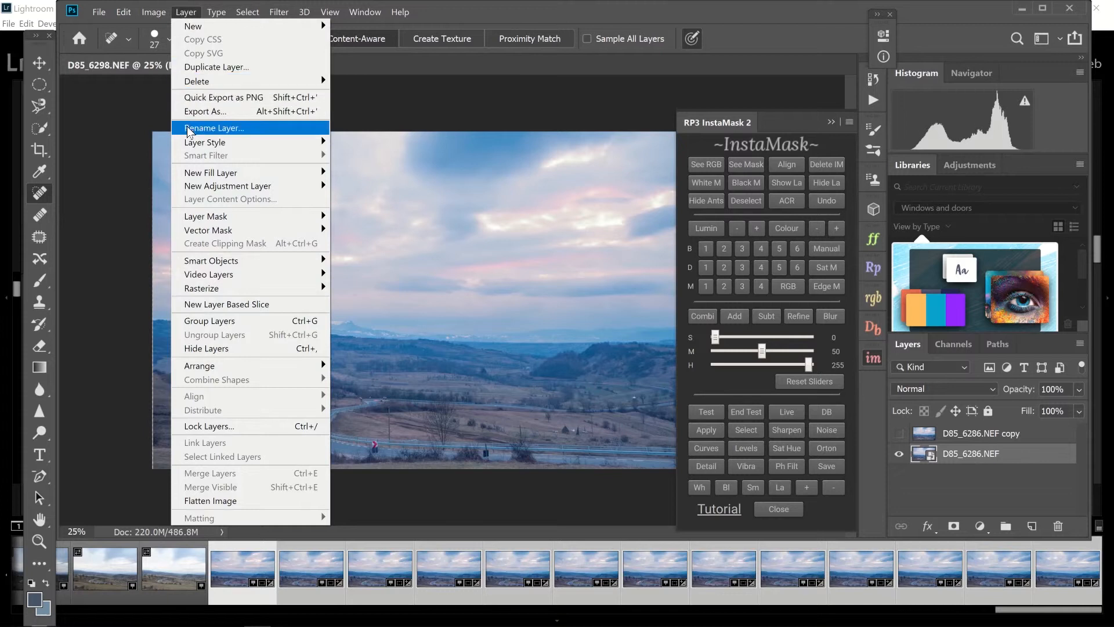
mouse_move(248, 262)
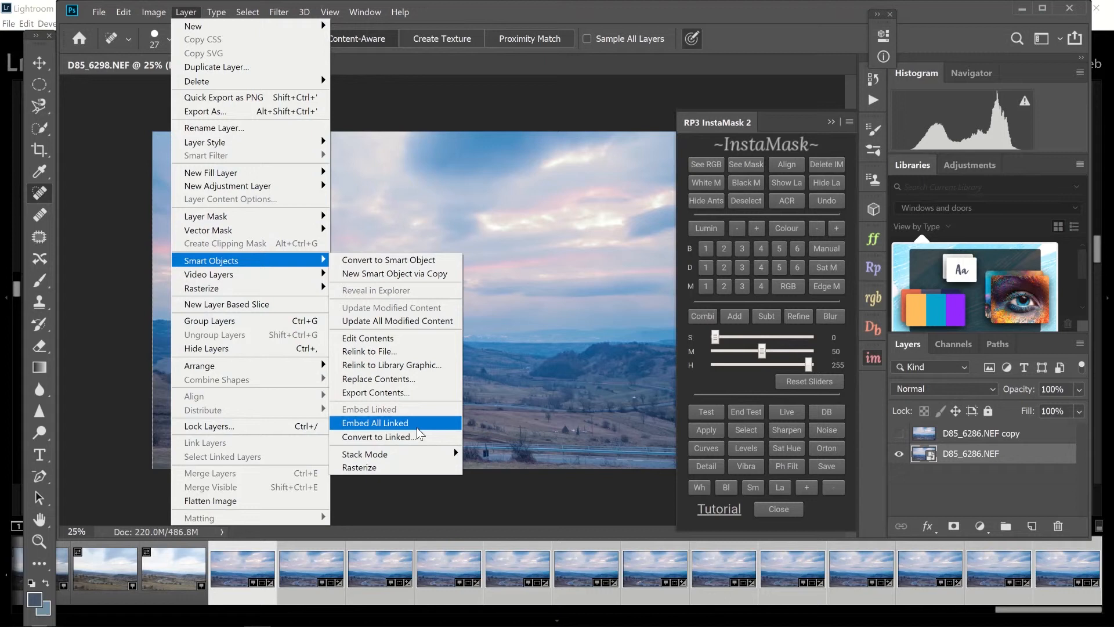
mouse_move(423, 456)
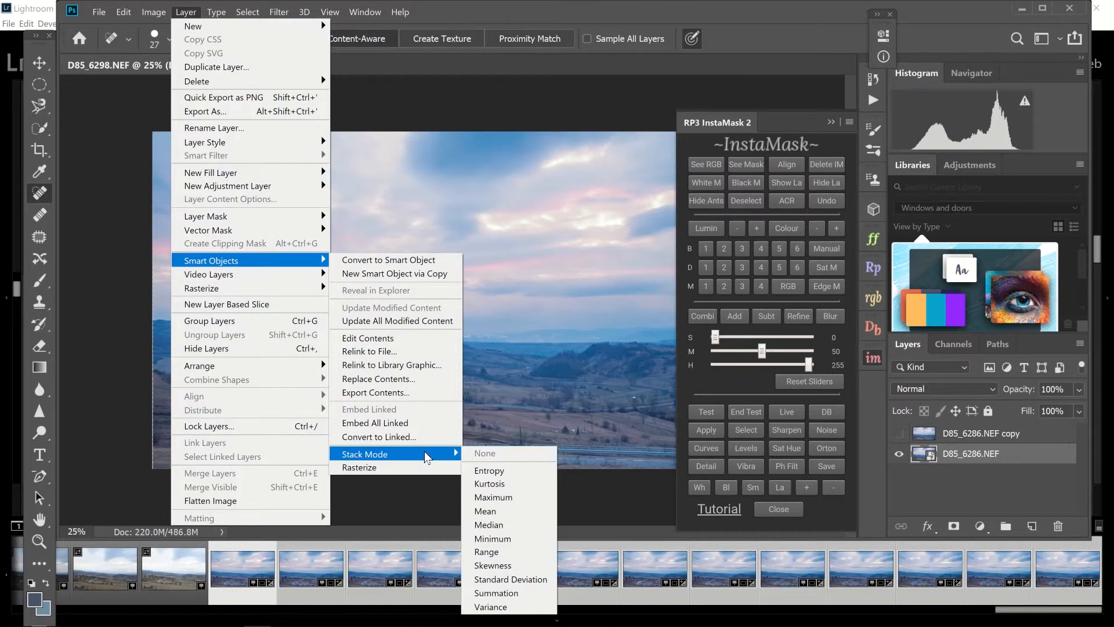
click(514, 496)
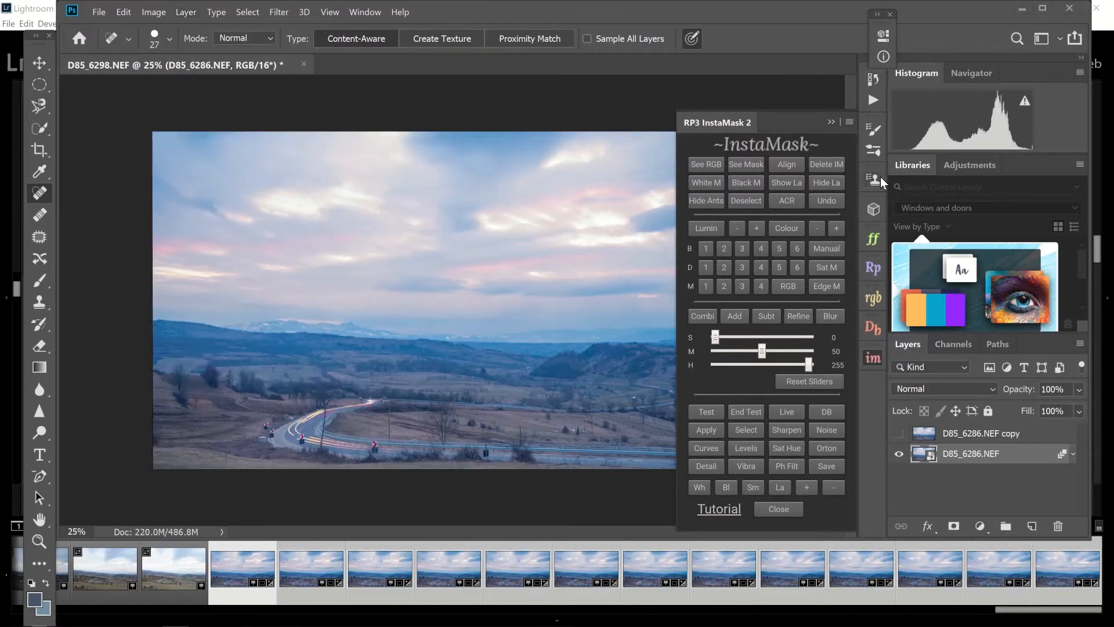
click(830, 120)
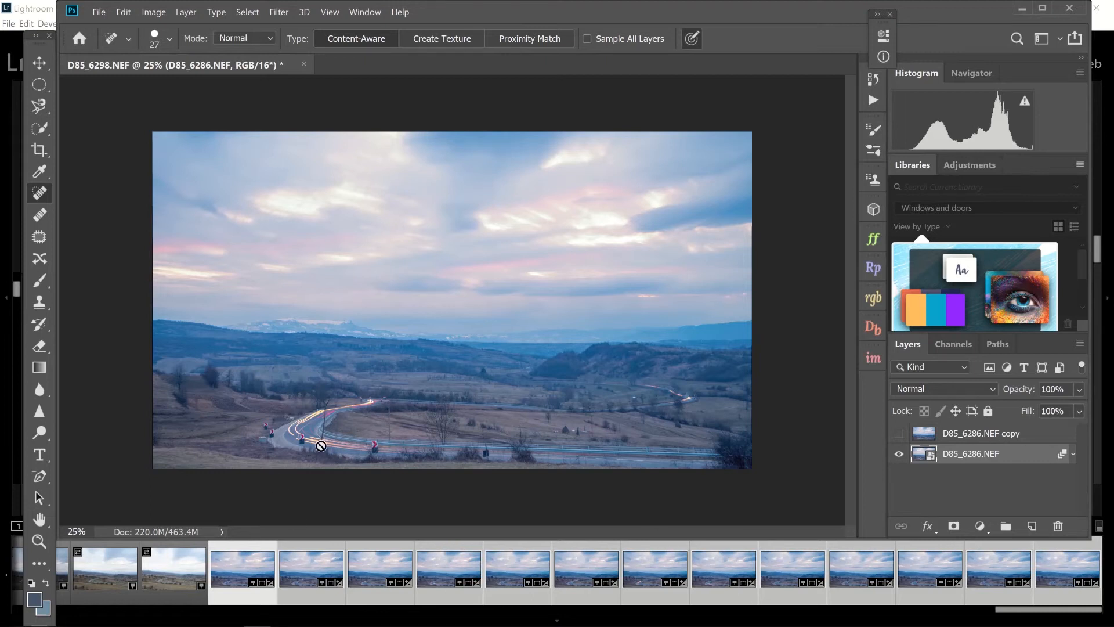
Make the D85_6286.NEF copy layer visible again and add a black layer mask to it.
click(900, 434)
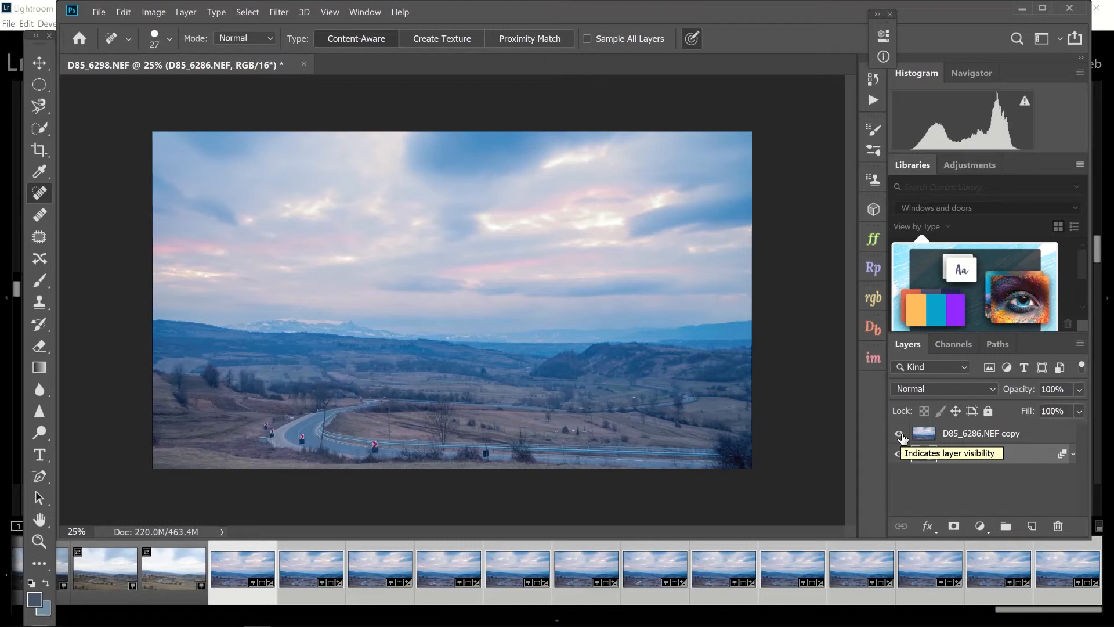
click(900, 434)
click(900, 434)
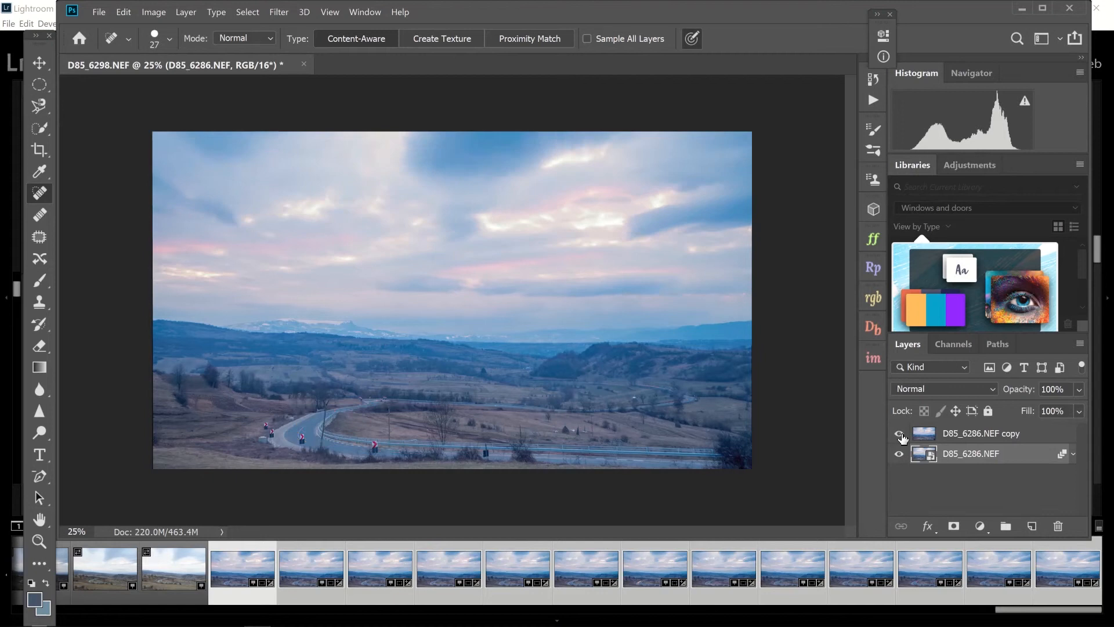
click(901, 435)
click(927, 438)
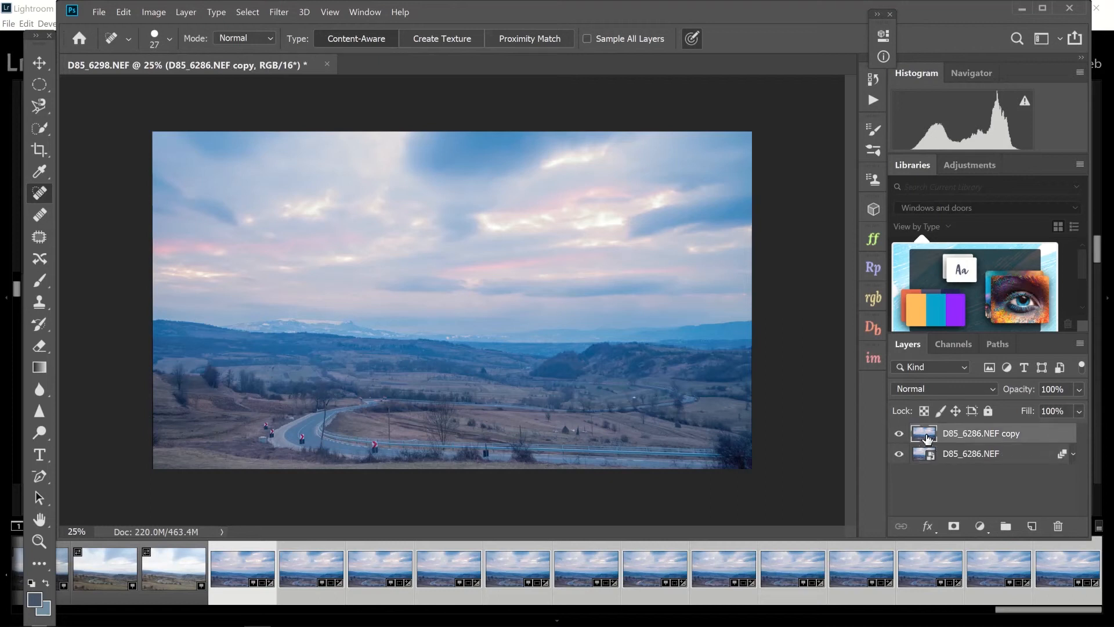
alt+click(954, 527)
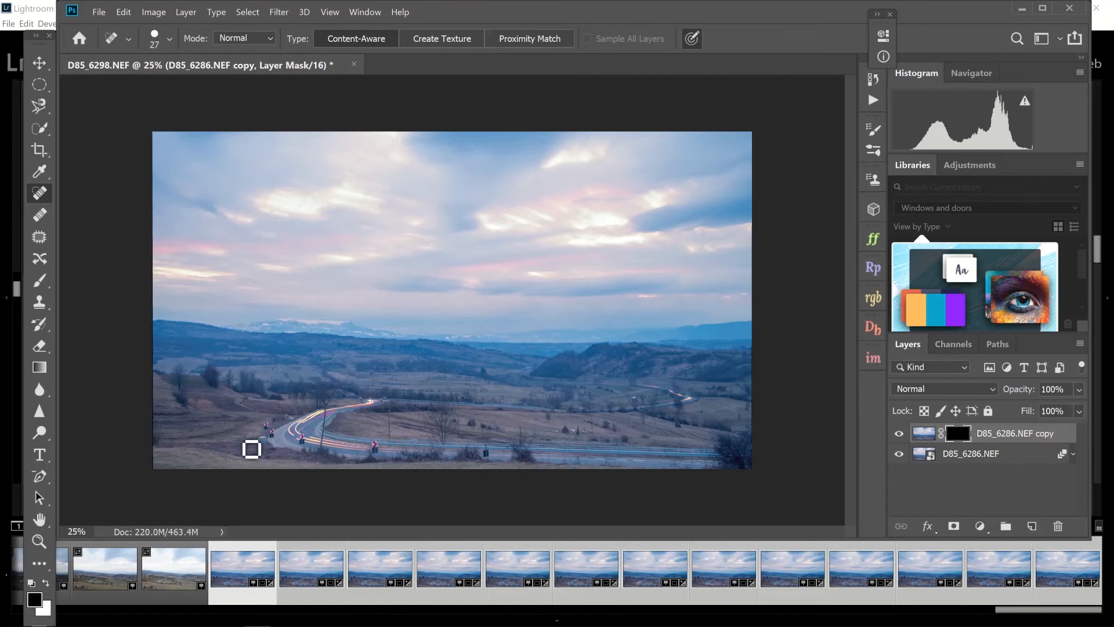
Paint white across the sky on the D85_6286.NEF copy layer's mask with a large soft Brush at 100% opacity and 100% flow.
click(40, 302)
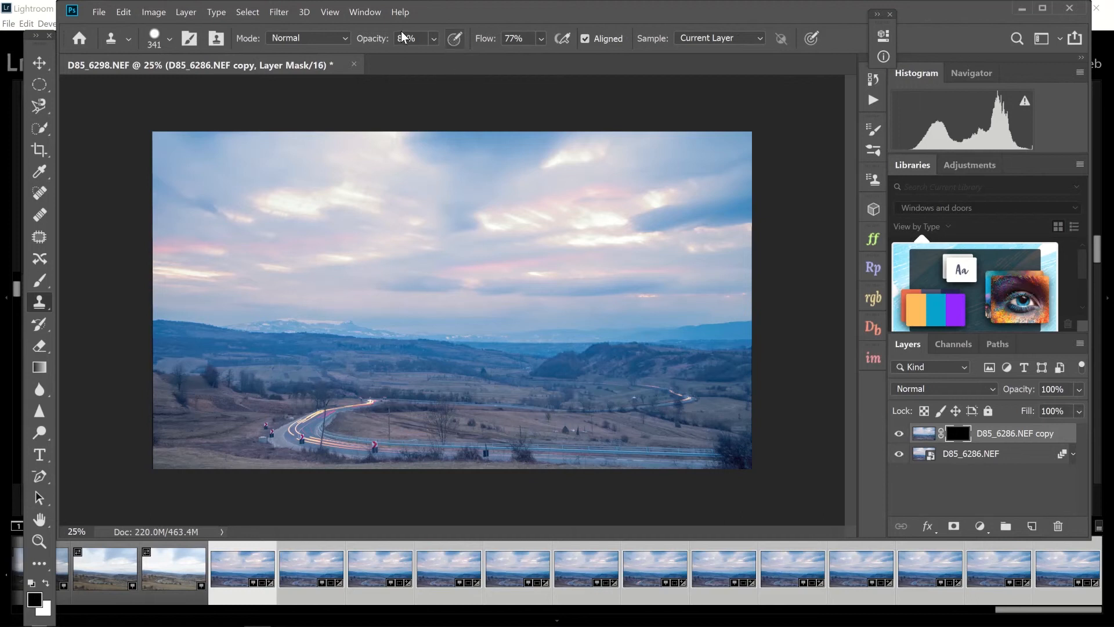
click(433, 39)
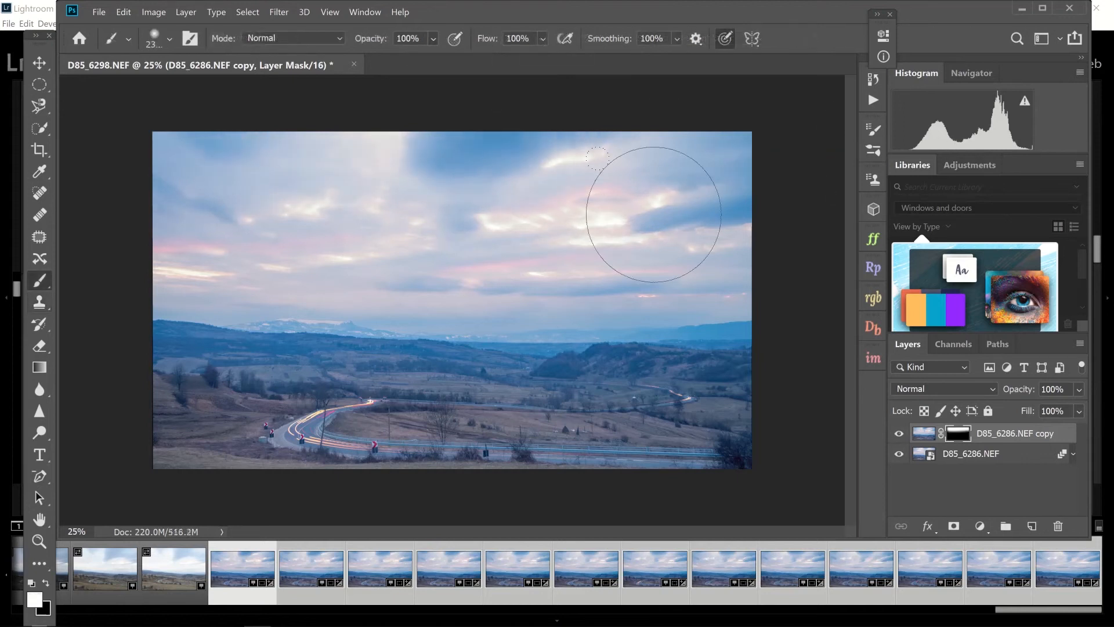
drag(693, 228, 122, 214)
mouse_move(173, 244)
mouse_down()
mouse_move(534, 256)
mouse_move(824, 285)
mouse_move(778, 267)
mouse_move(691, 261)
mouse_move(61, 252)
mouse_up()
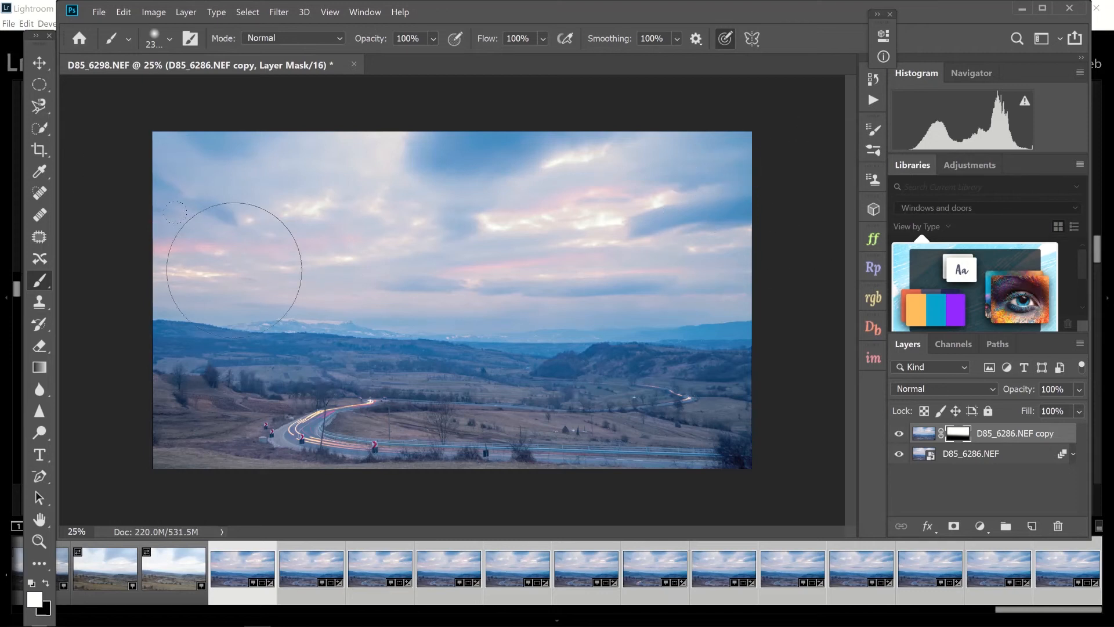
mouse_move(337, 273)
mouse_down()
mouse_move(867, 296)
mouse_move(684, 272)
mouse_move(713, 261)
mouse_move(21, 258)
mouse_move(117, 232)
mouse_move(232, 261)
mouse_up()
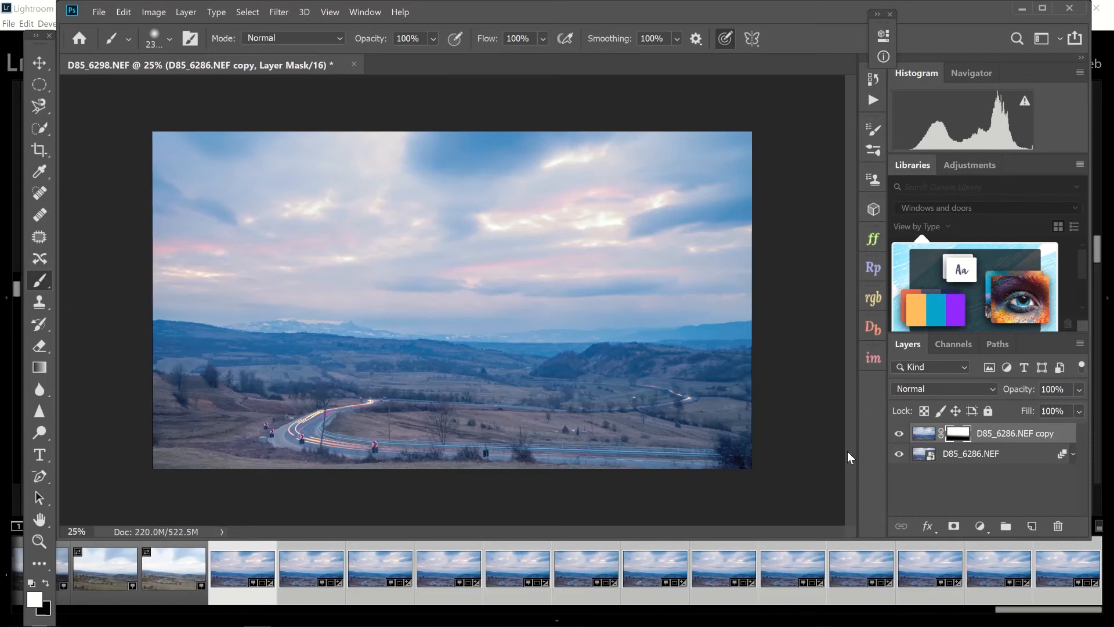
Compare the image with the D85_6286.NEF copy layer hidden and shown, leave it visible, and flatten the image.
click(899, 435)
click(900, 435)
click(899, 435)
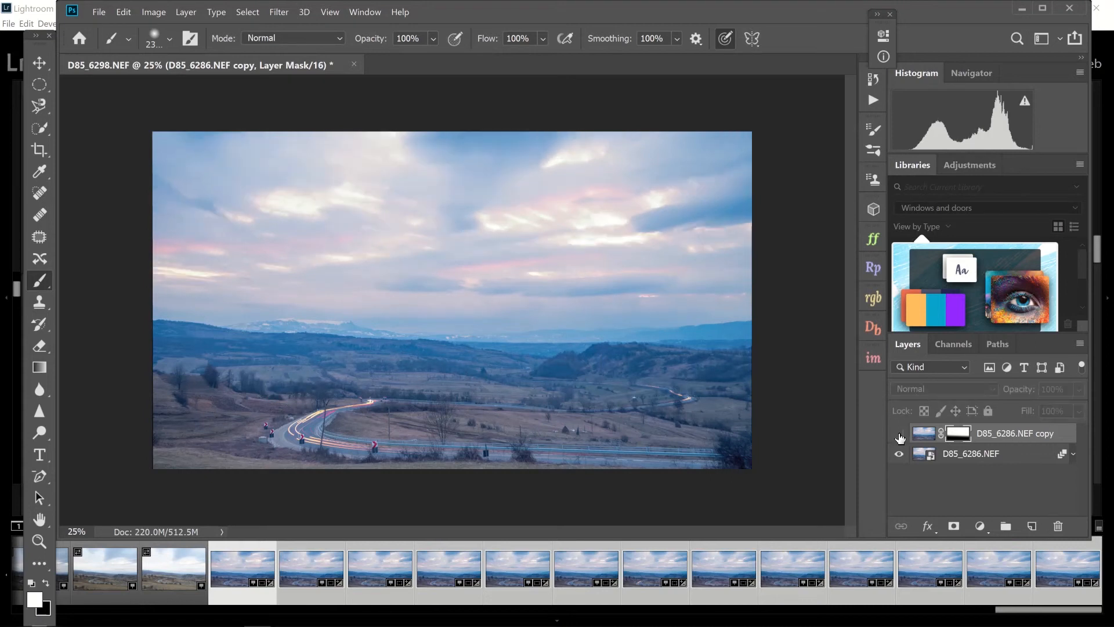
click(900, 435)
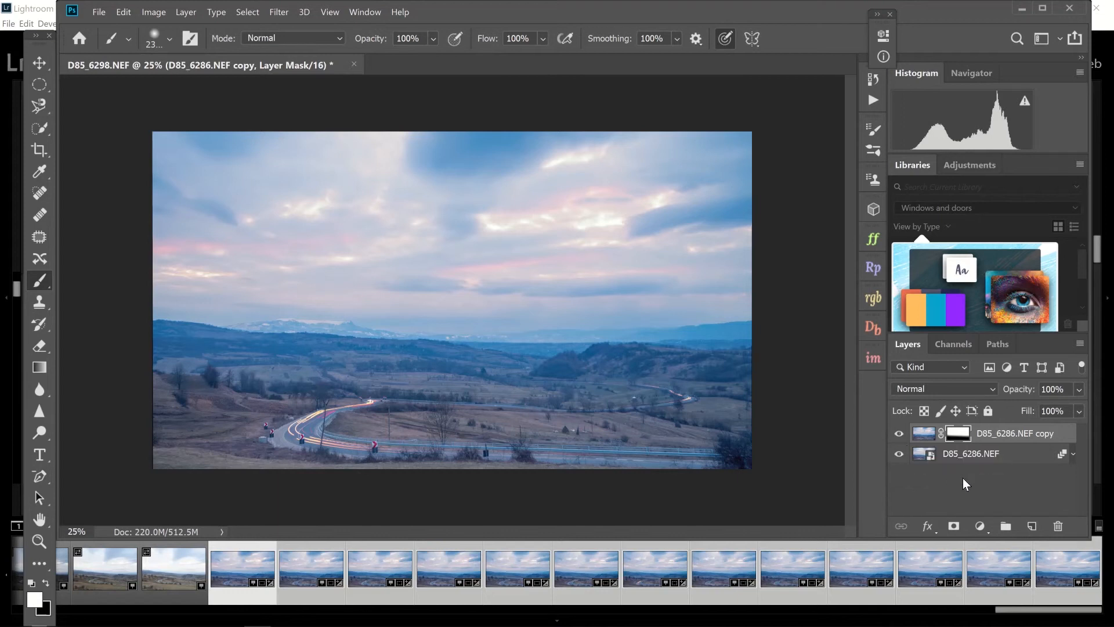
click(185, 12)
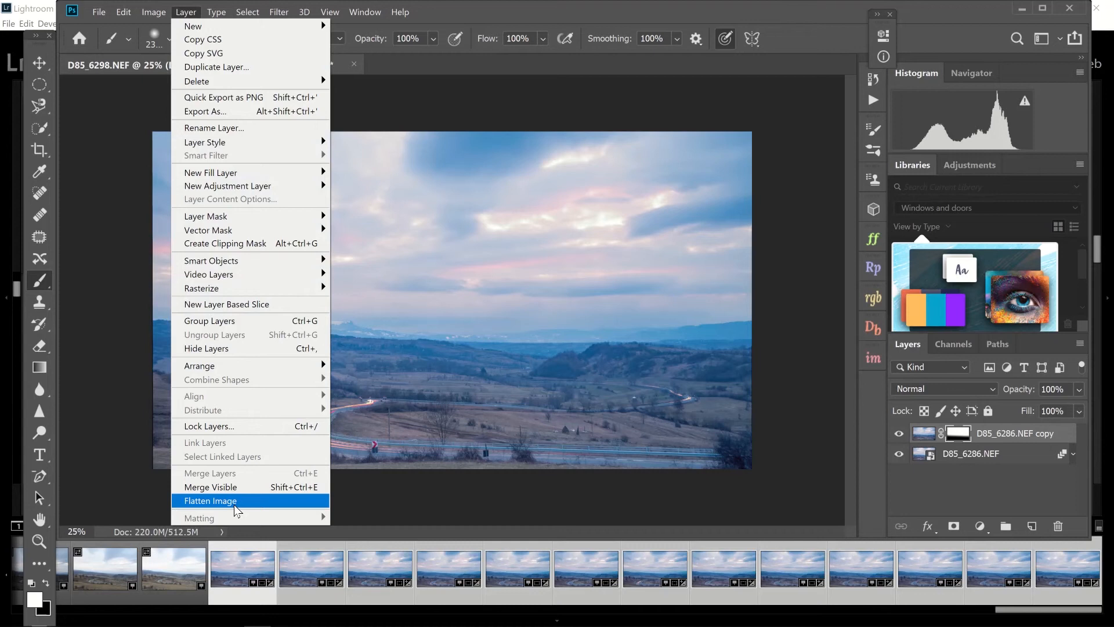
click(210, 500)
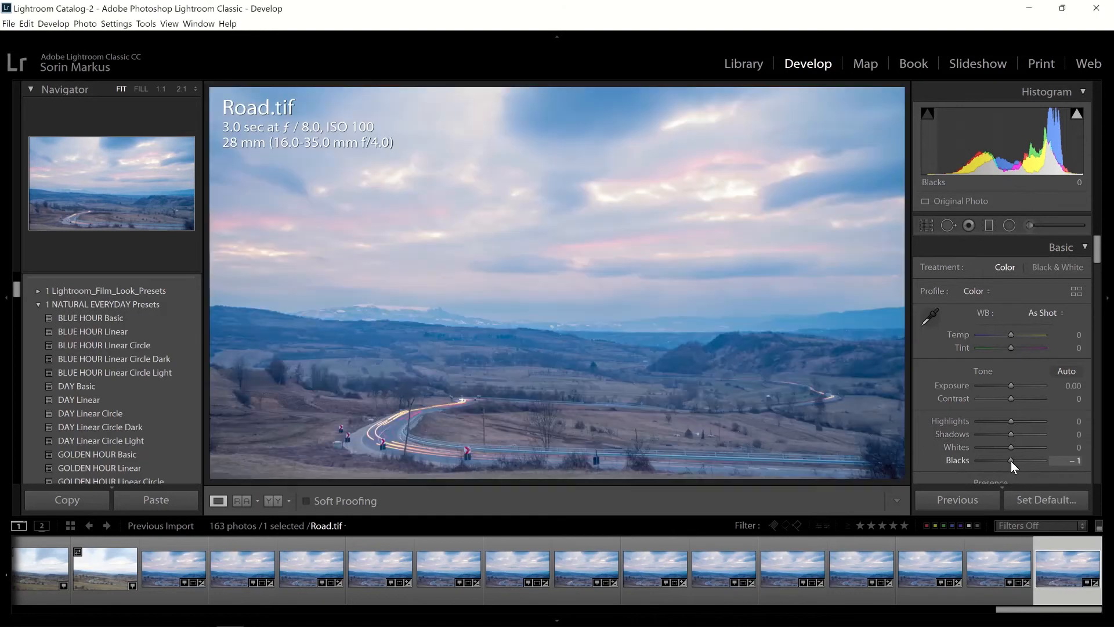
In Lightroom, set the Blacks of Road.tif to -84 and send a copy with Lightroom adjustments to Luminar 3.
drag(1011, 460, 983, 461)
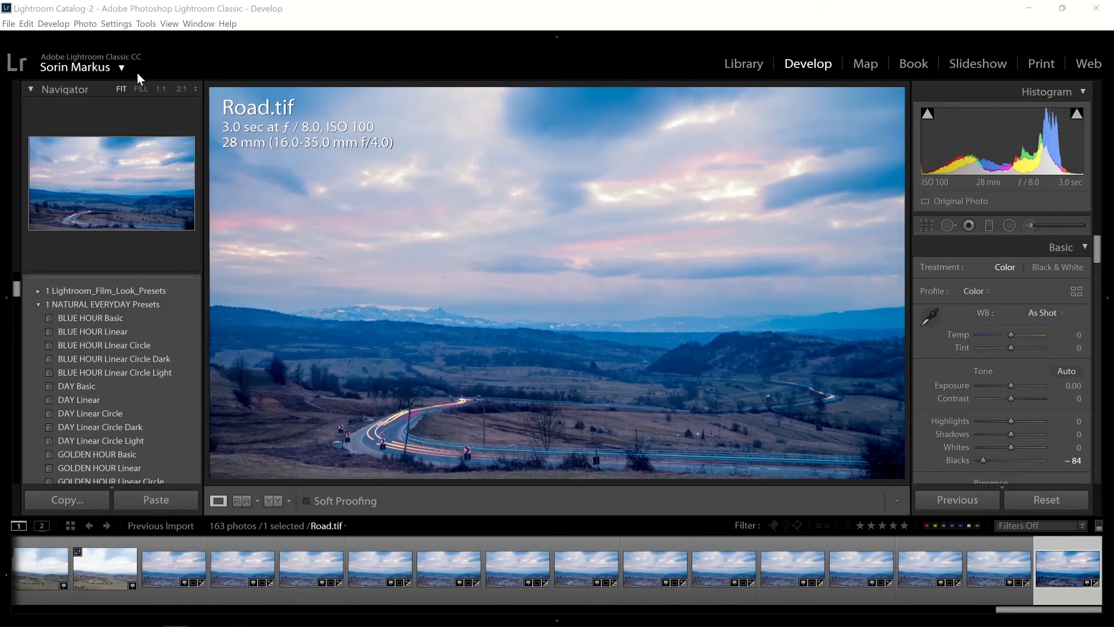
click(10, 23)
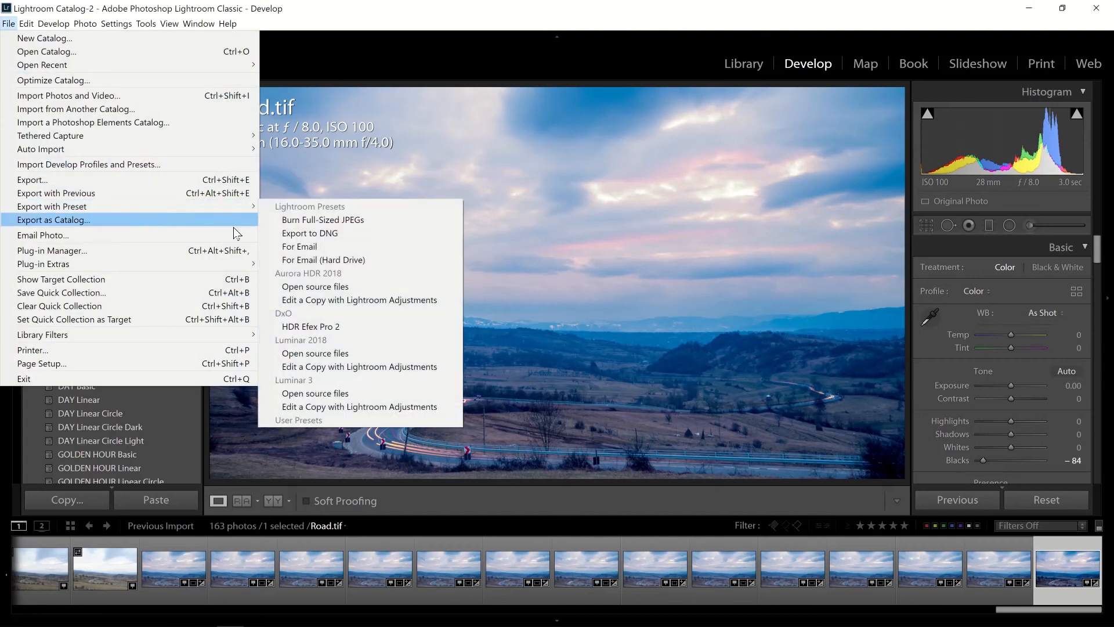
mouse_move(167, 206)
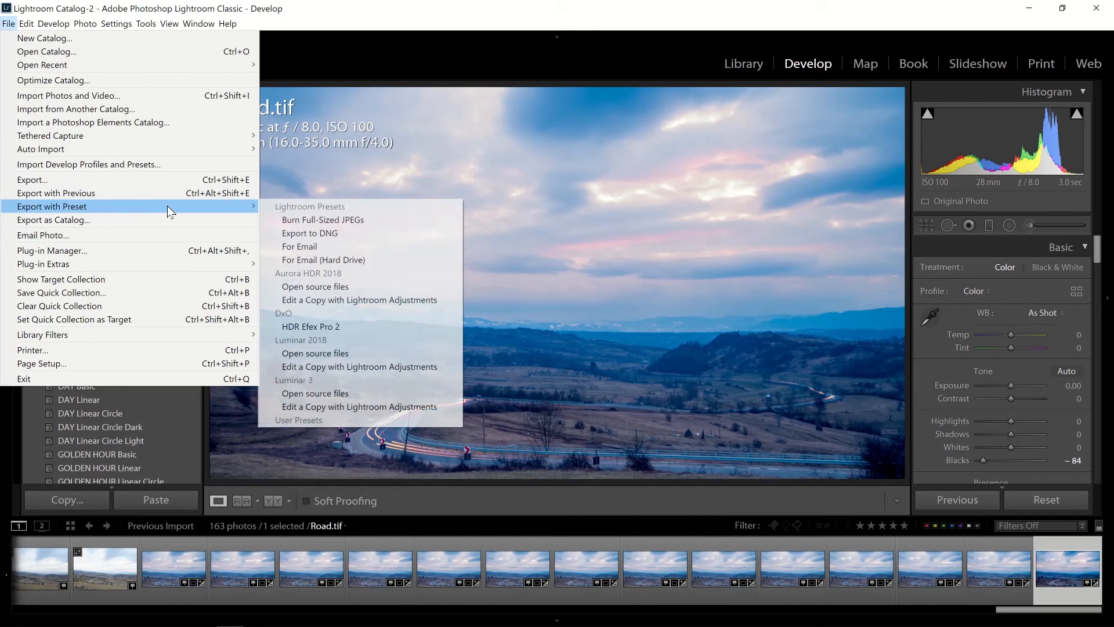
click(348, 406)
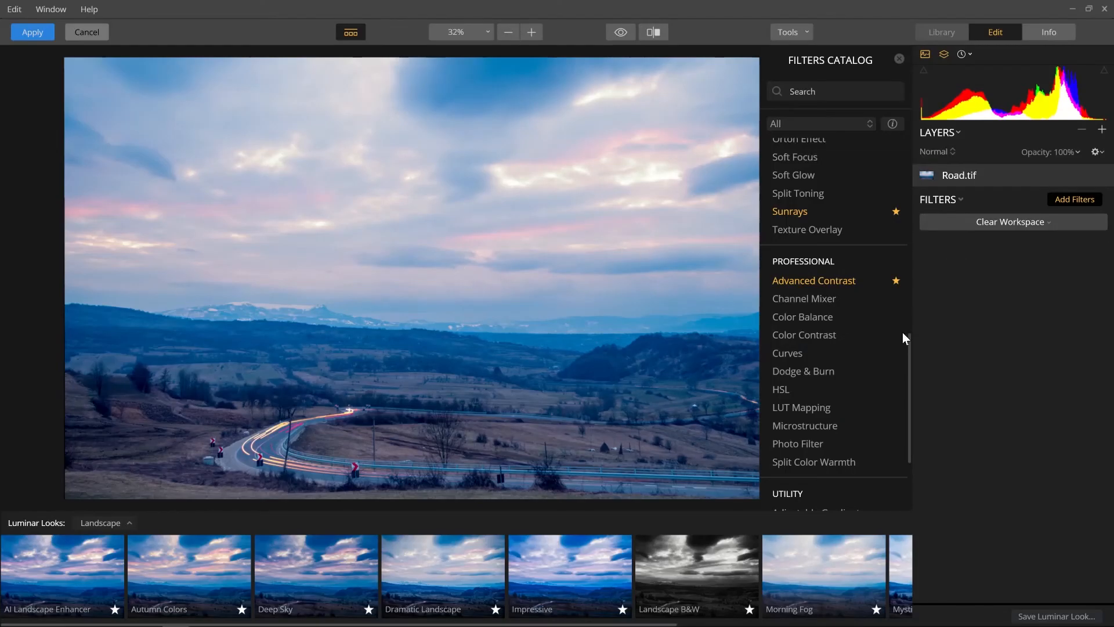
In Luminar 3, add the Advanced Contrast filter with a Shadows Amount of 14 and a Highlights Amount of 31.
click(827, 283)
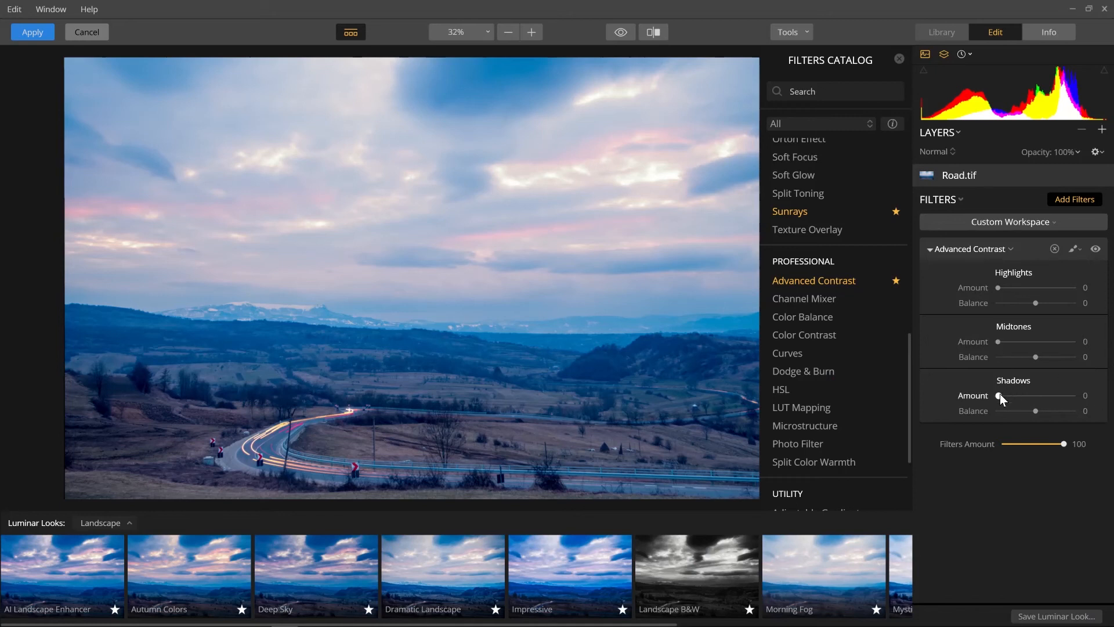
drag(999, 395, 1046, 400)
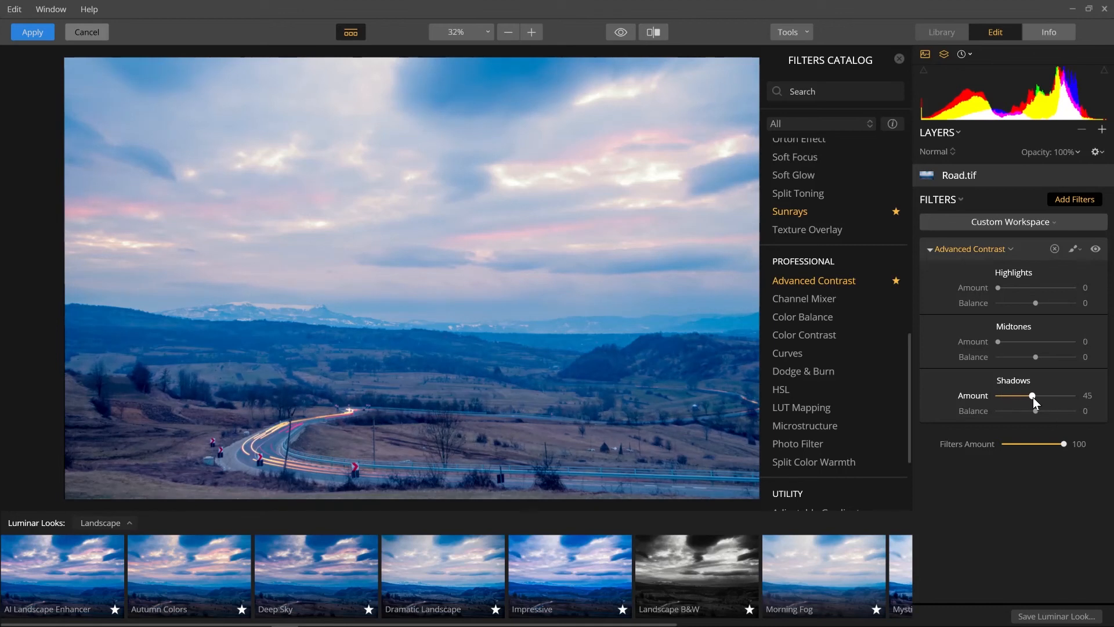
mouse_move(1021, 396)
mouse_down()
mouse_move(1034, 395)
mouse_move(1008, 396)
mouse_up()
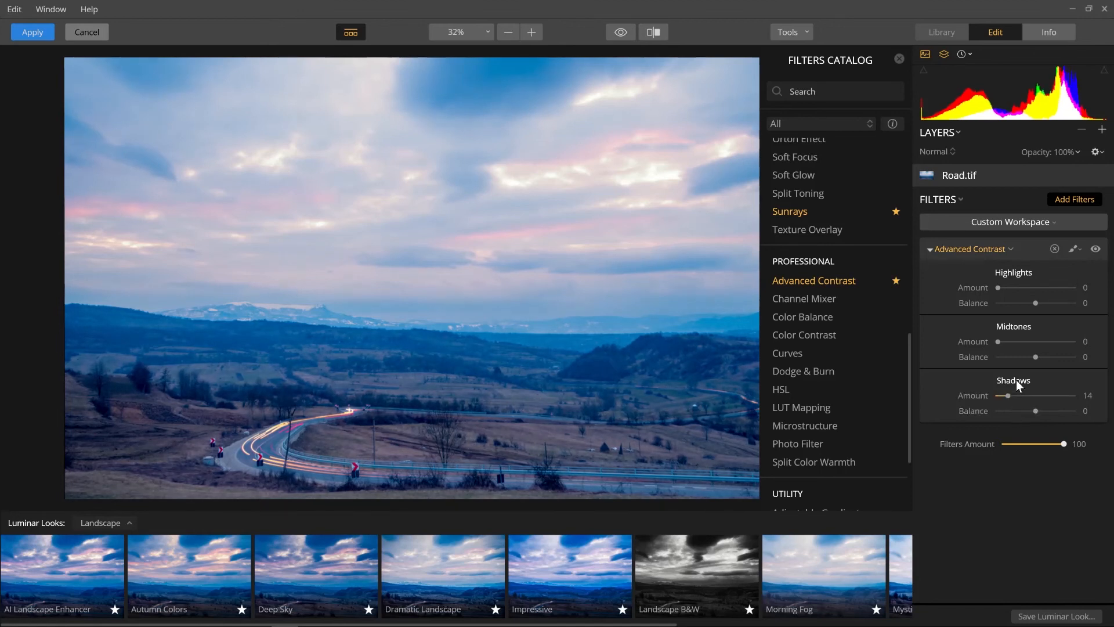
drag(1000, 287, 1022, 291)
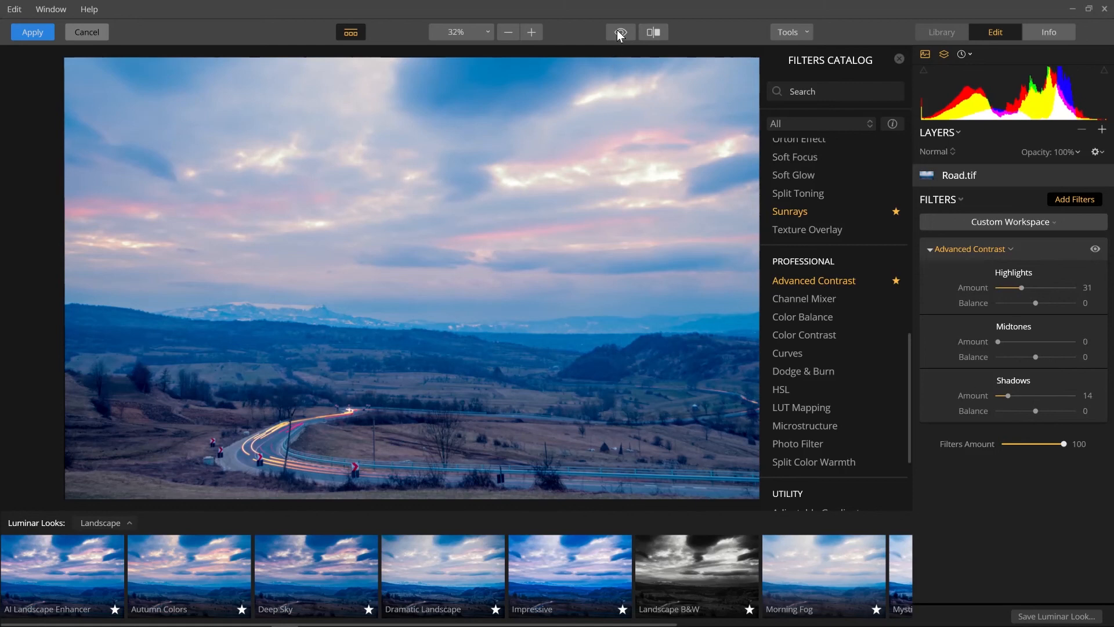
Compare the photo before and after editing, and with the Advanced Contrast filter off and on.
click(621, 34)
click(620, 34)
click(620, 34)
click(620, 34)
click(620, 34)
click(620, 34)
click(1096, 249)
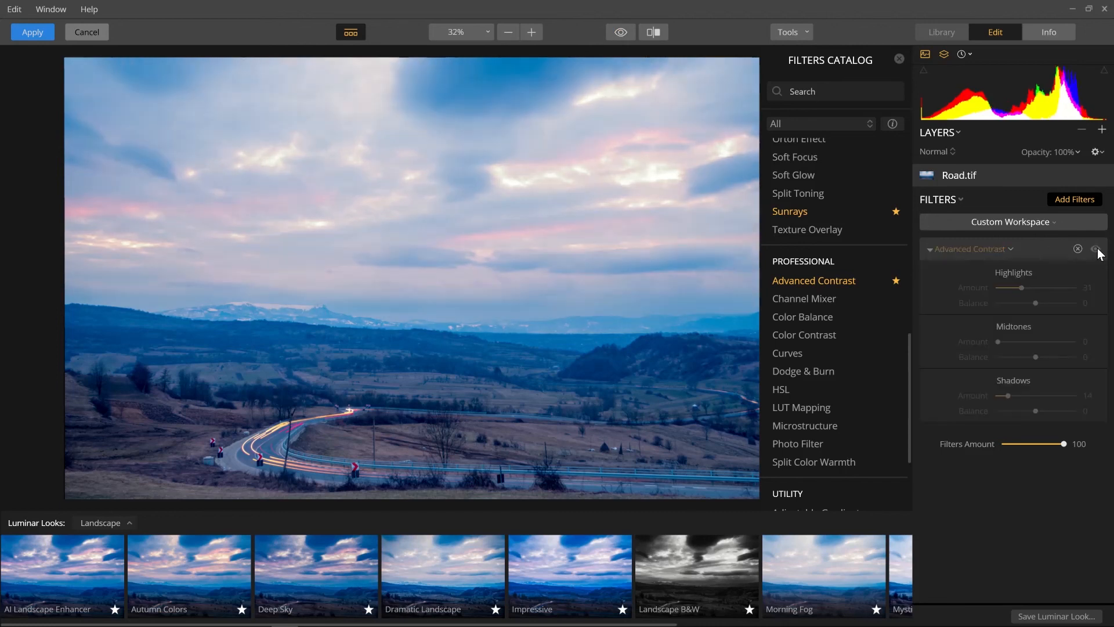
click(1097, 250)
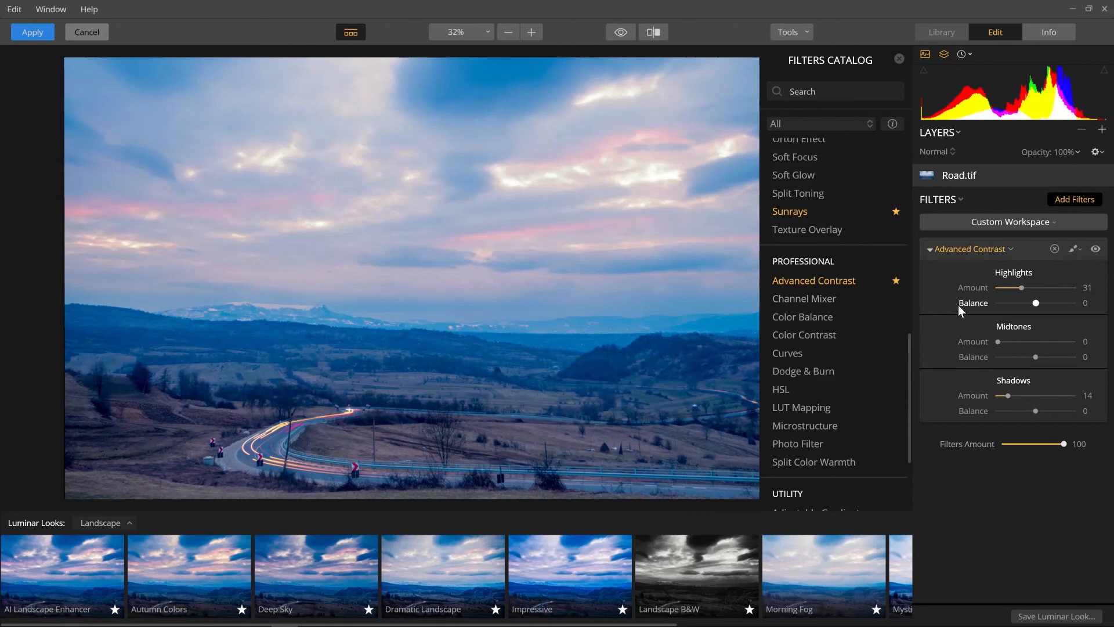
Add the AI Sky Enhancer filter and set its Amount to 65.
drag(908, 371, 913, 166)
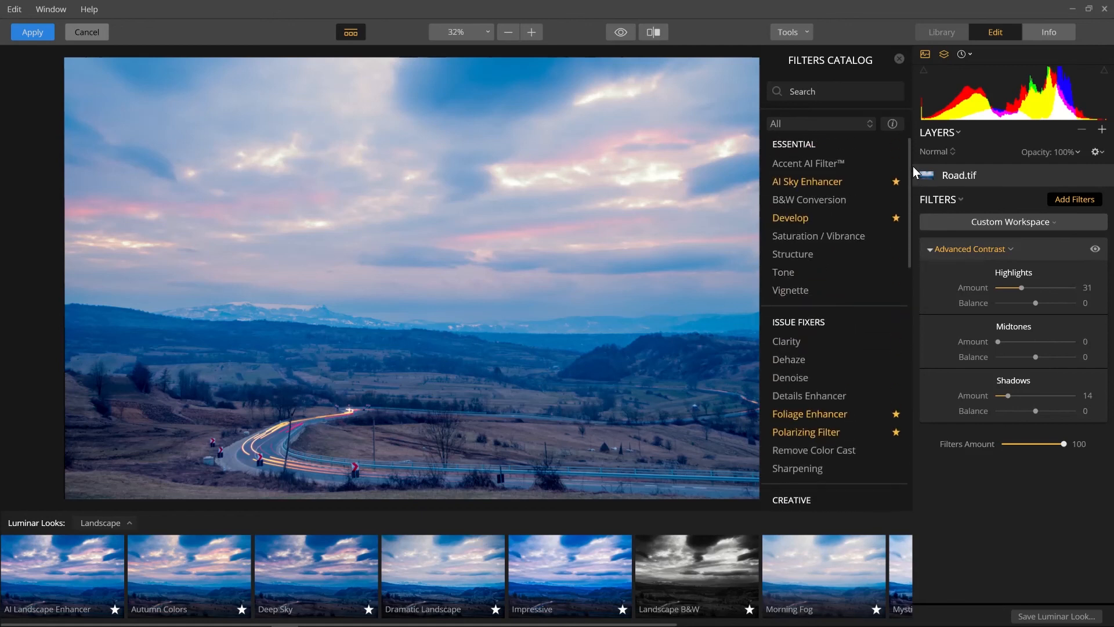
click(815, 184)
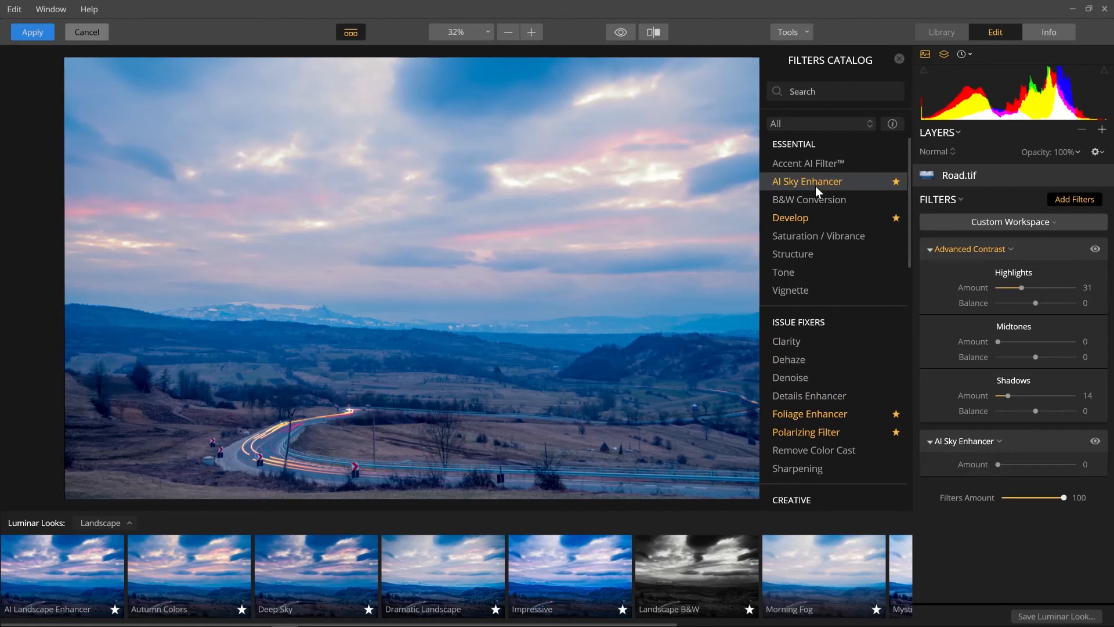
drag(998, 464, 1035, 468)
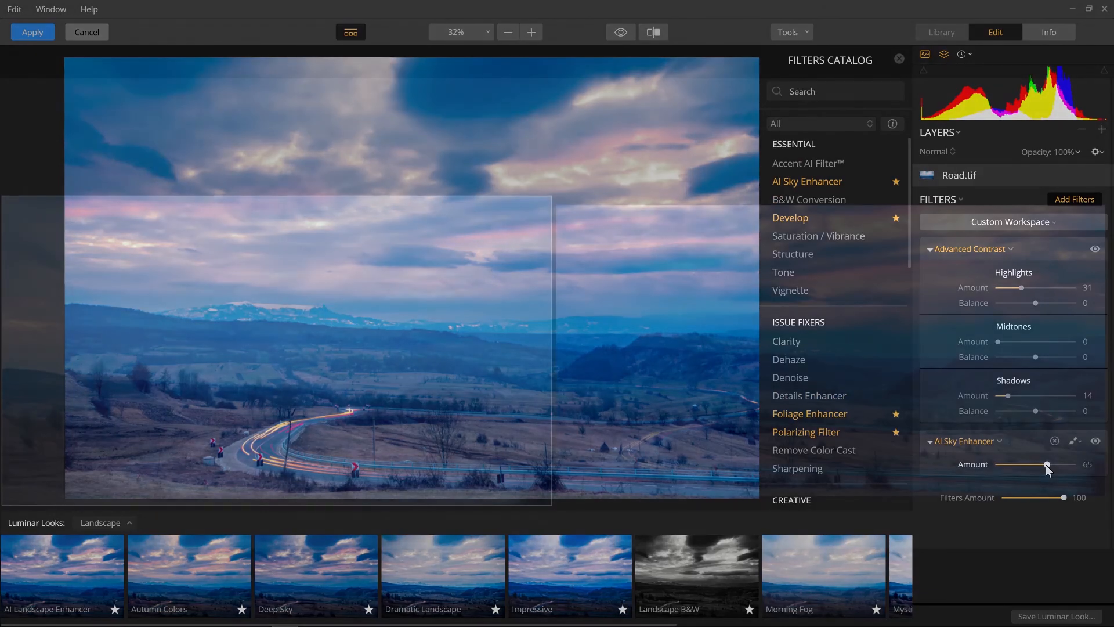